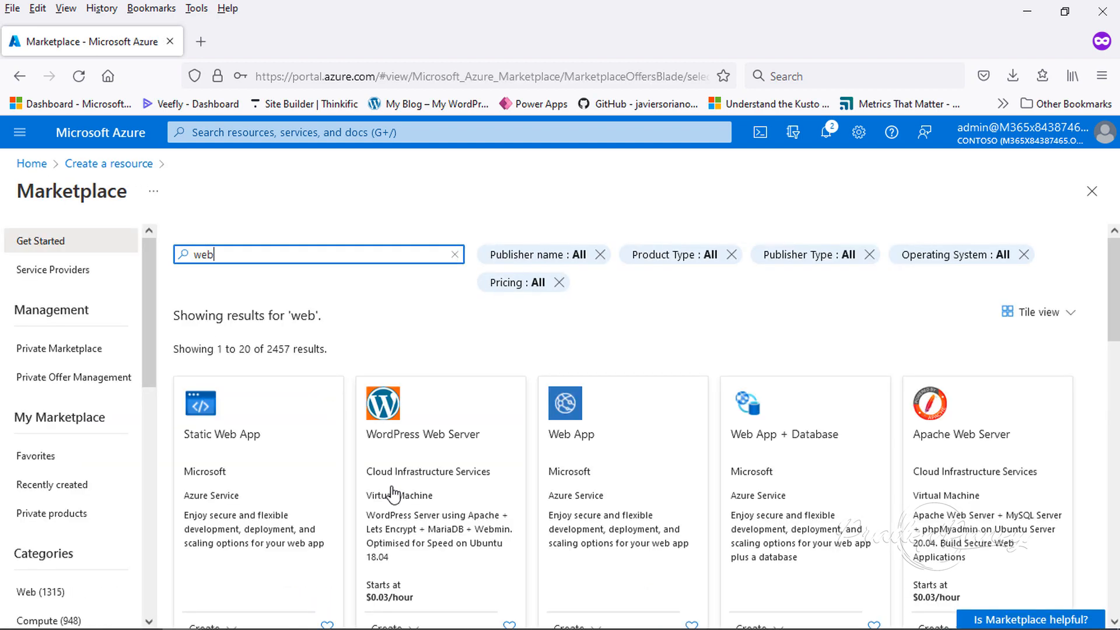
# - Start a Web App from the marketplace with new resource group FT1, name pradsapp1 and runtime stack .NET Core 3.1 (LTS)
pyautogui.click(591, 451)
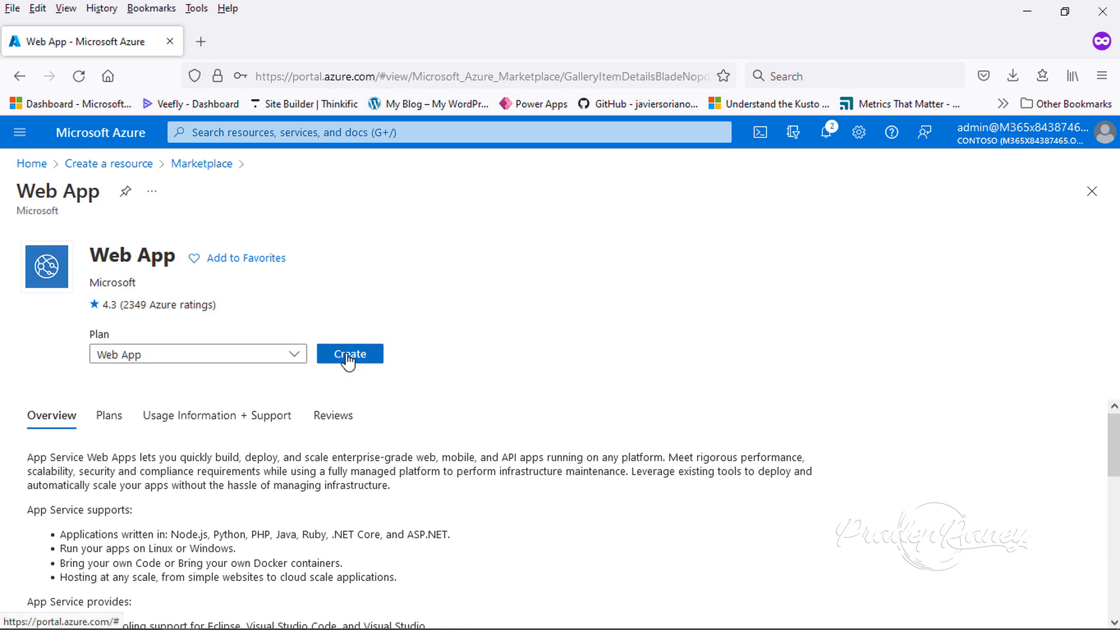
pyautogui.click(346, 354)
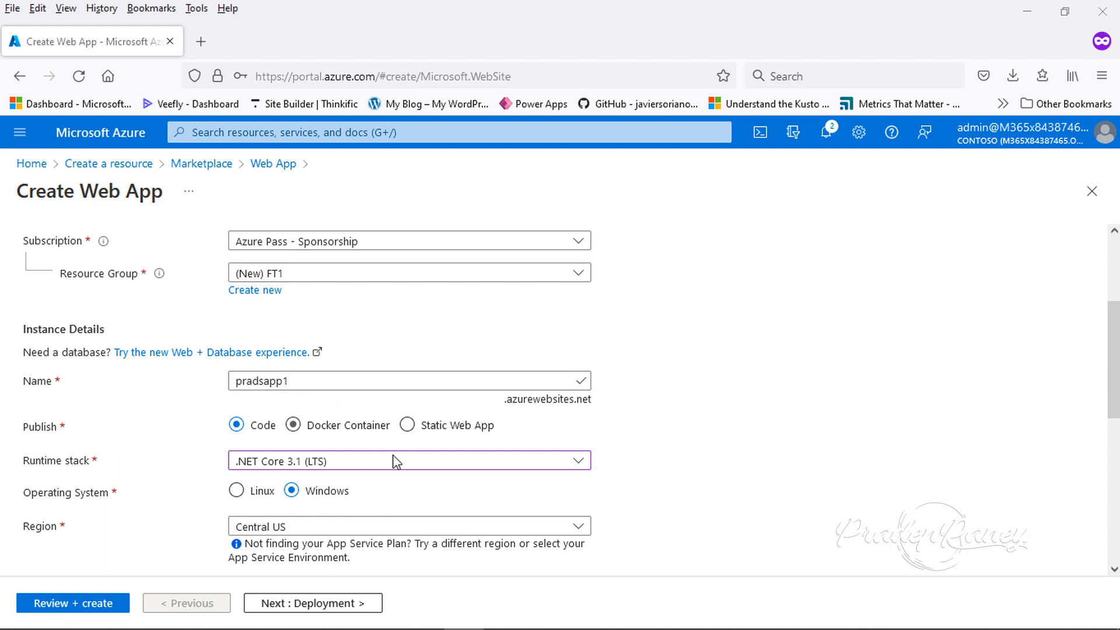
pyautogui.click(345, 464)
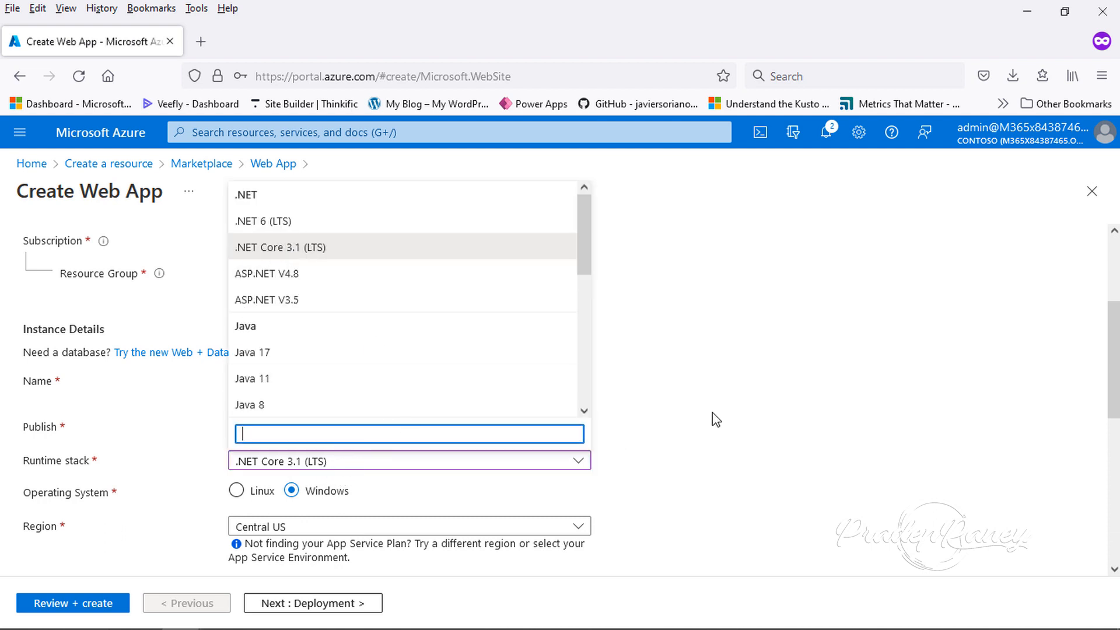
pyautogui.click(727, 374)
# - Set the region of the pradsapp1 web app to East US
pyautogui.click(289, 529)
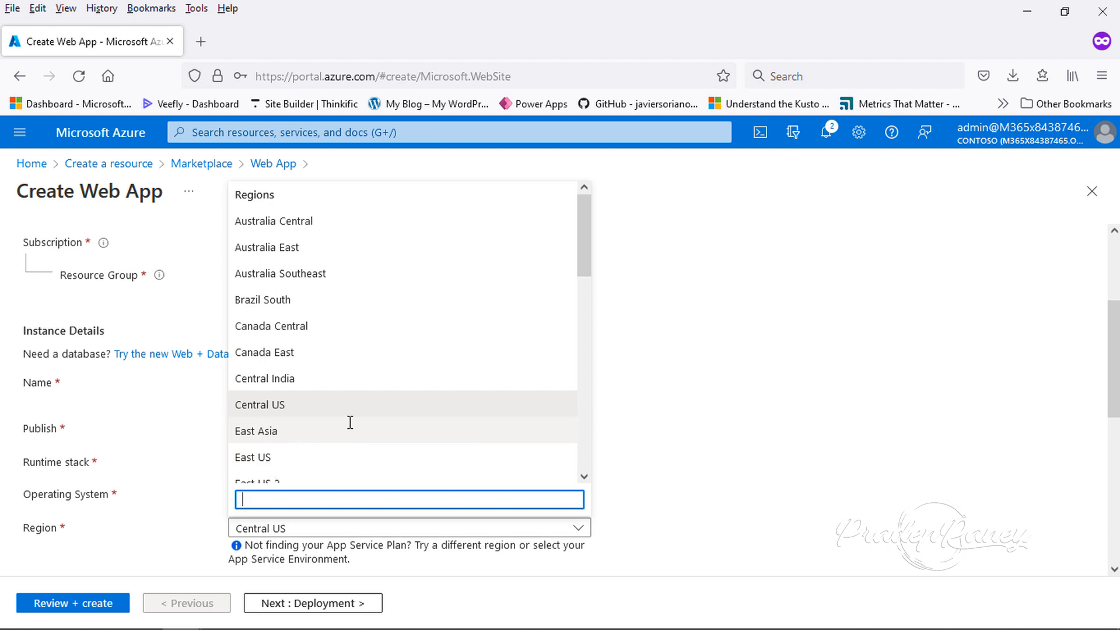
pyautogui.scroll(2, 350, 421)
pyautogui.scroll(-4, 350, 422)
pyautogui.click(322, 446)
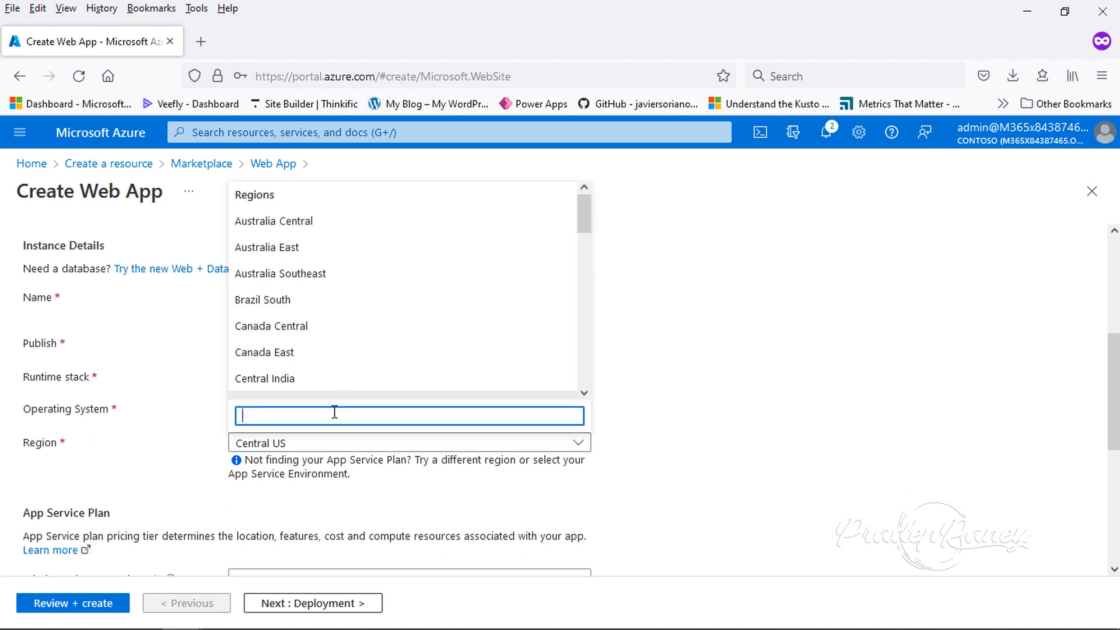
pyautogui.scroll(-8, 323, 360)
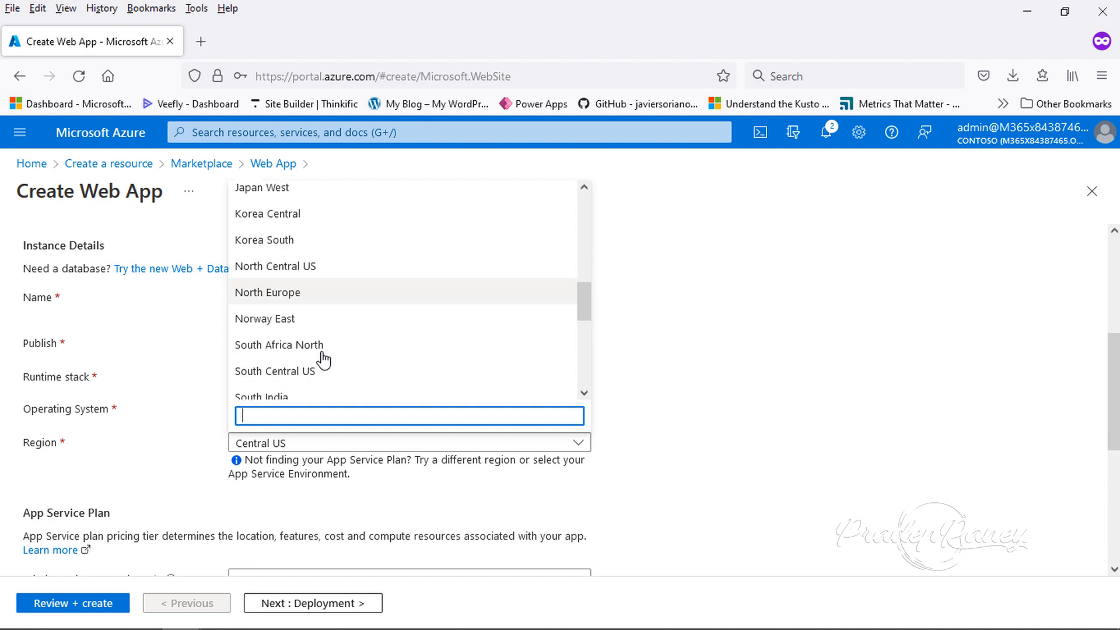
pyautogui.scroll(-3, 324, 360)
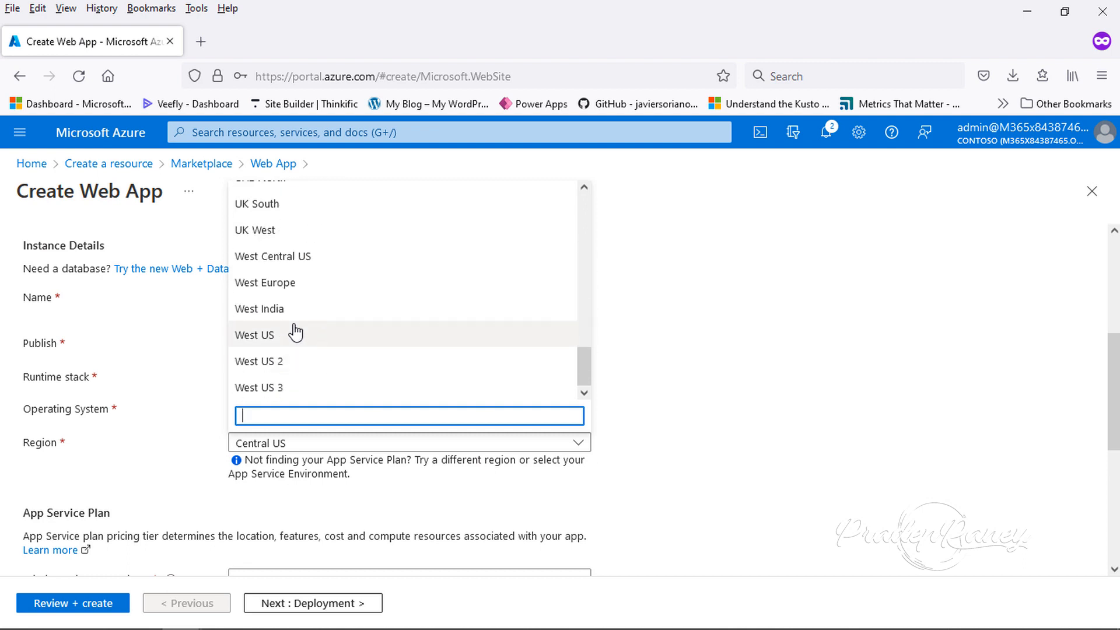
pyautogui.scroll(-3, 335, 280)
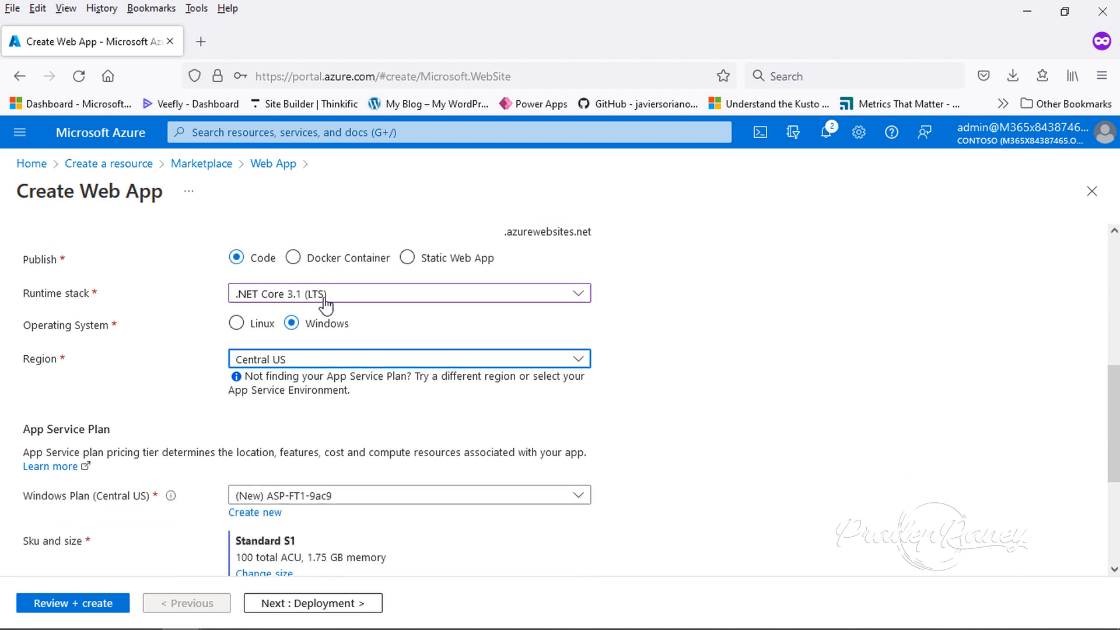
pyautogui.click(327, 360)
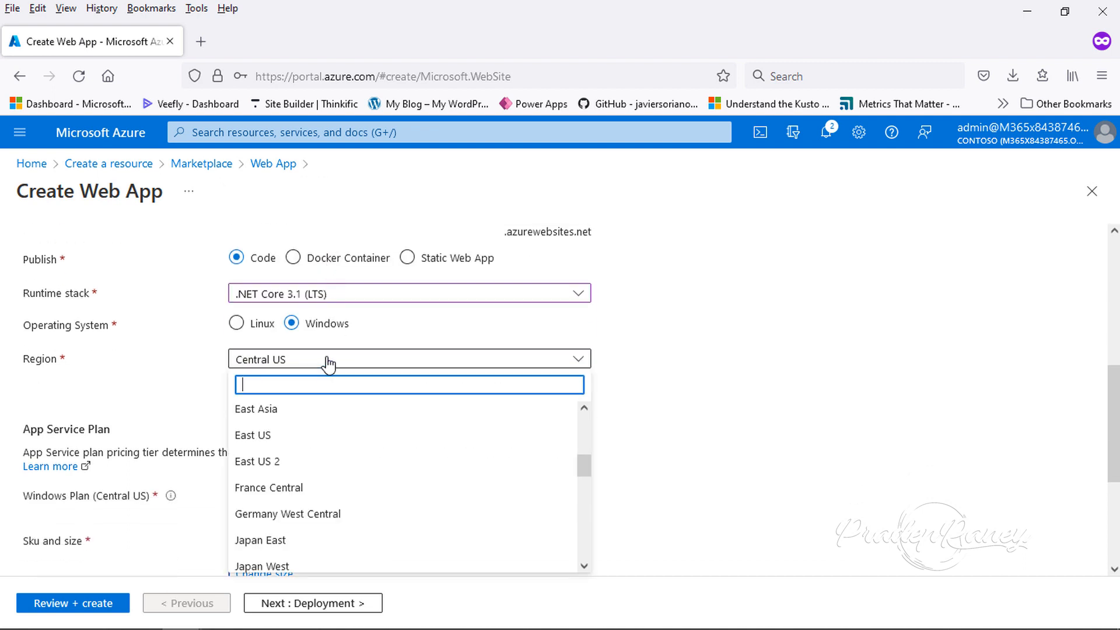
pyautogui.click(270, 437)
# - Complete the remaining web app settings with the Standard S1 plan and deploy pradsapp1
pyautogui.scroll(-3, 752, 443)
pyautogui.scroll(-3, 753, 448)
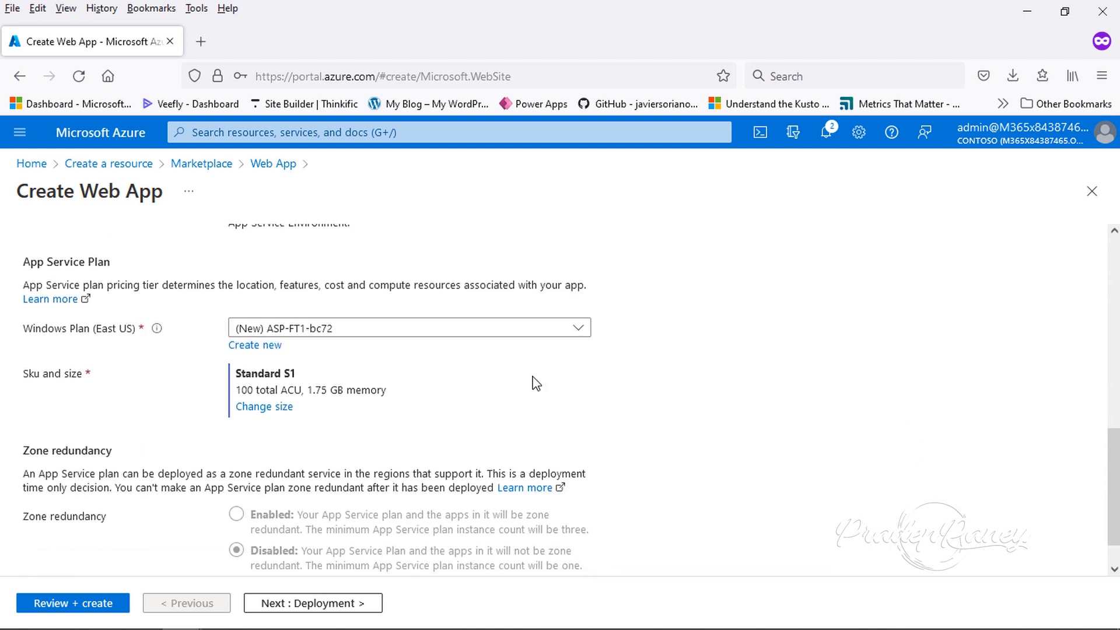
pyautogui.click(331, 606)
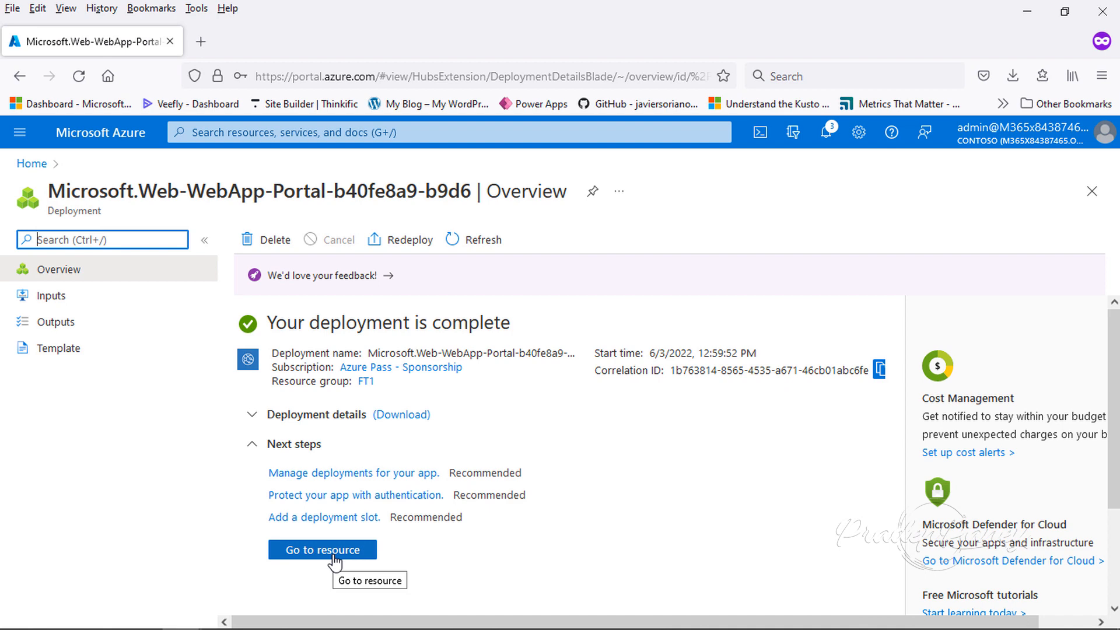
# - Open the deployed pradsapp1 resource from its deployment page and again from the recent resources on the portal home
pyautogui.click(323, 550)
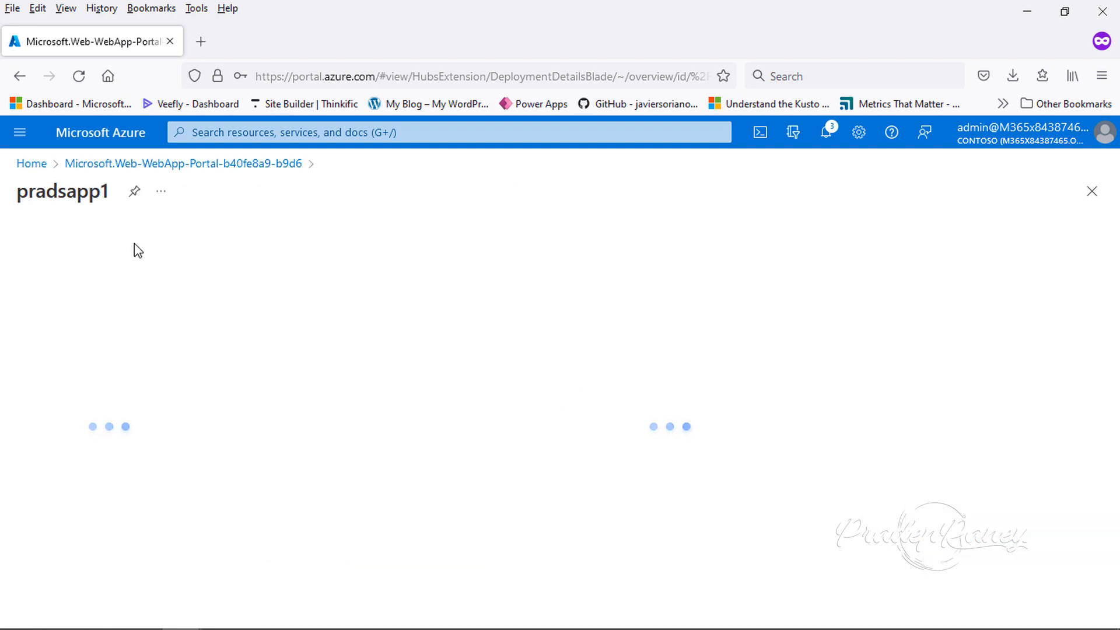
pyautogui.click(31, 165)
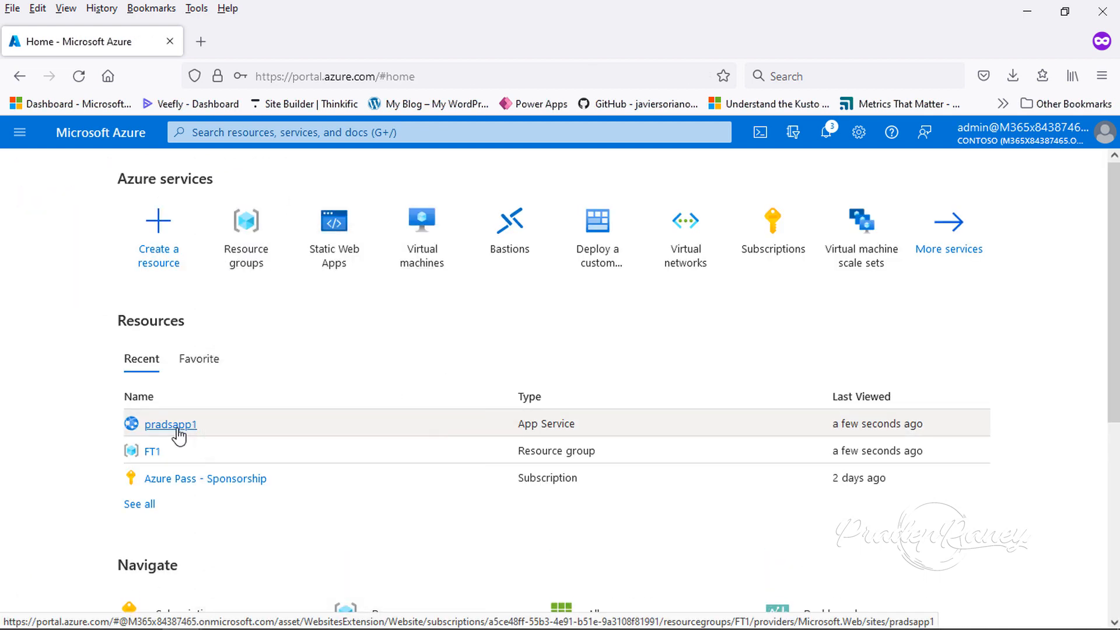
pyautogui.click(169, 427)
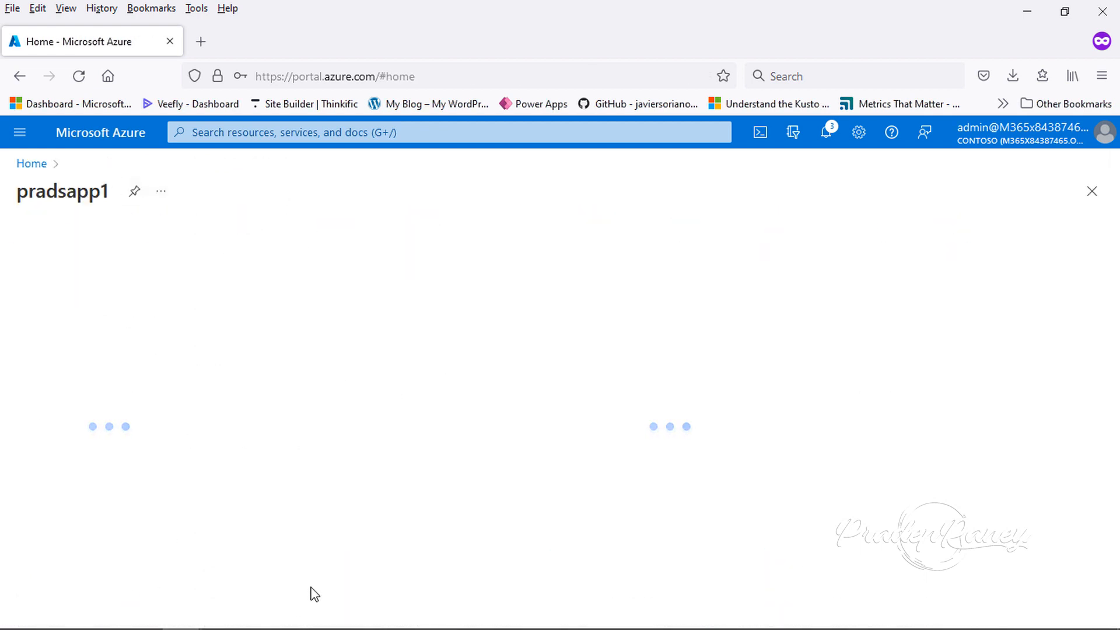
# - Return to the portal home, search the resources available for creation for "web" and start creating a second Web App
pyautogui.click(32, 166)
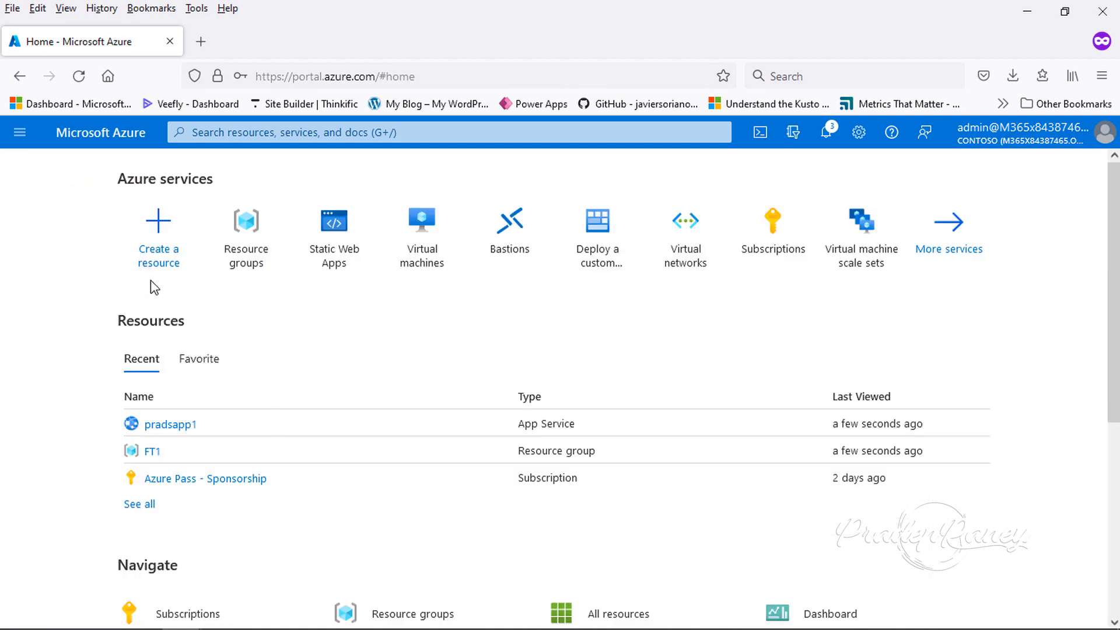
pyautogui.click(148, 258)
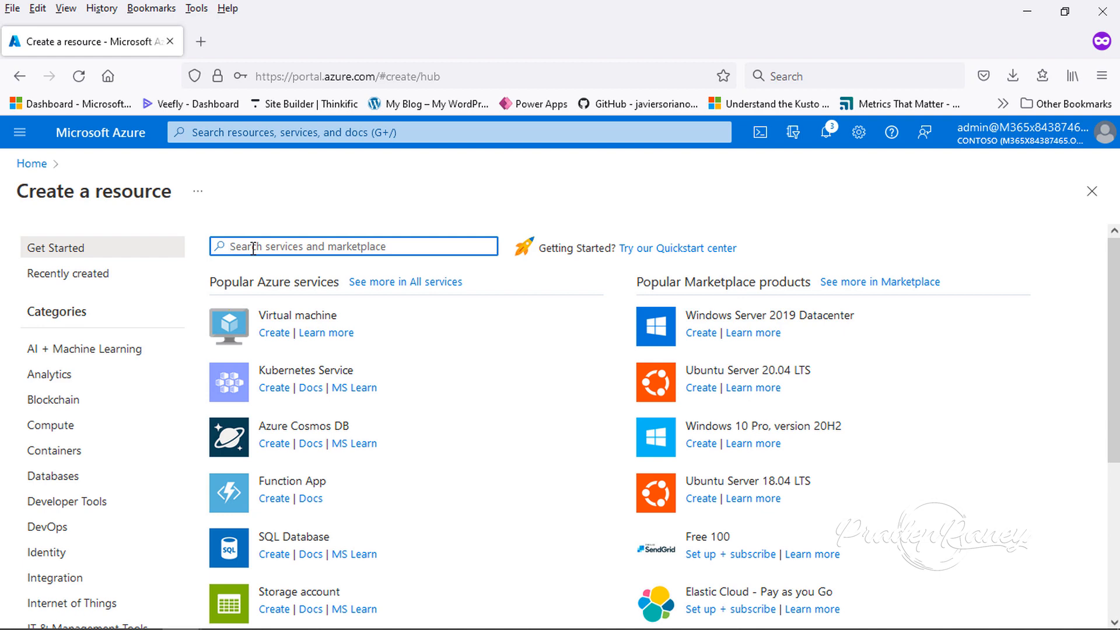
pyautogui.write('web')
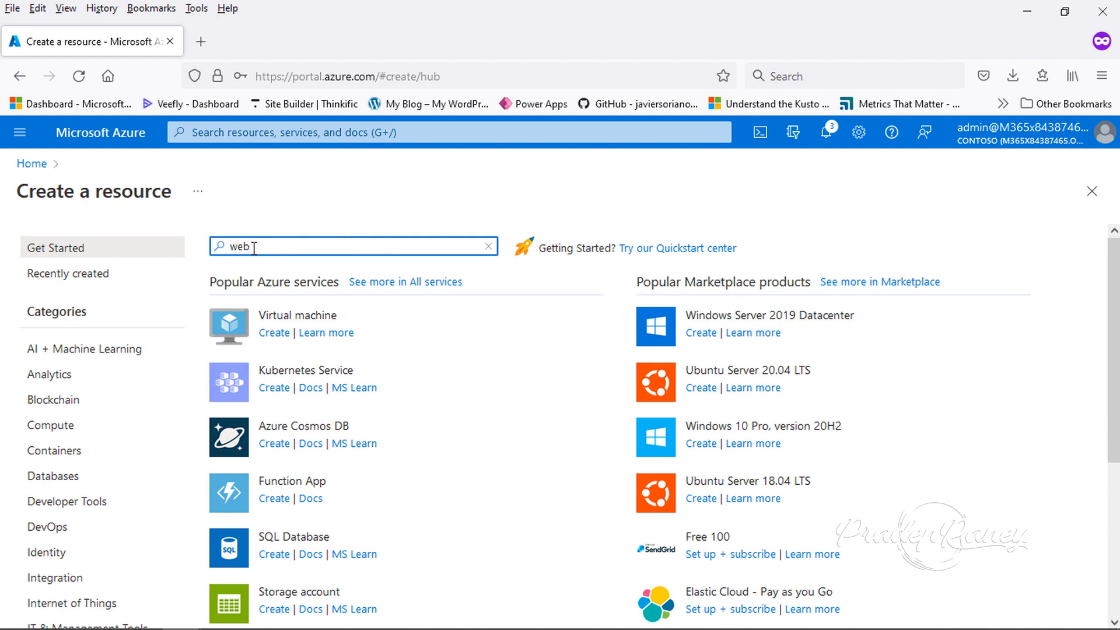
pyautogui.press('Return')
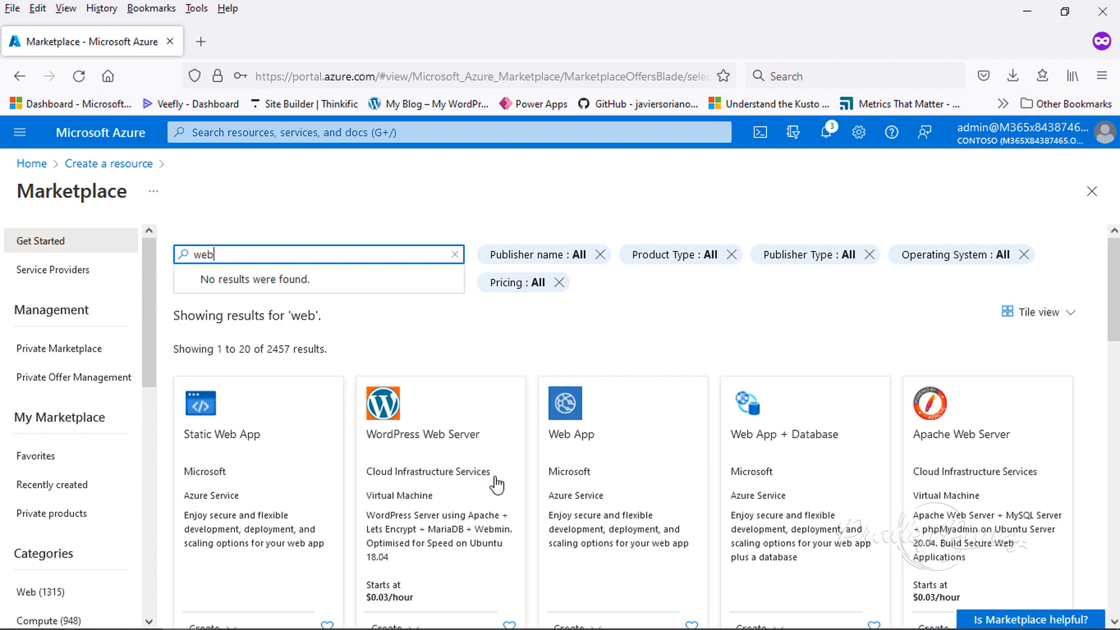
pyautogui.click(577, 453)
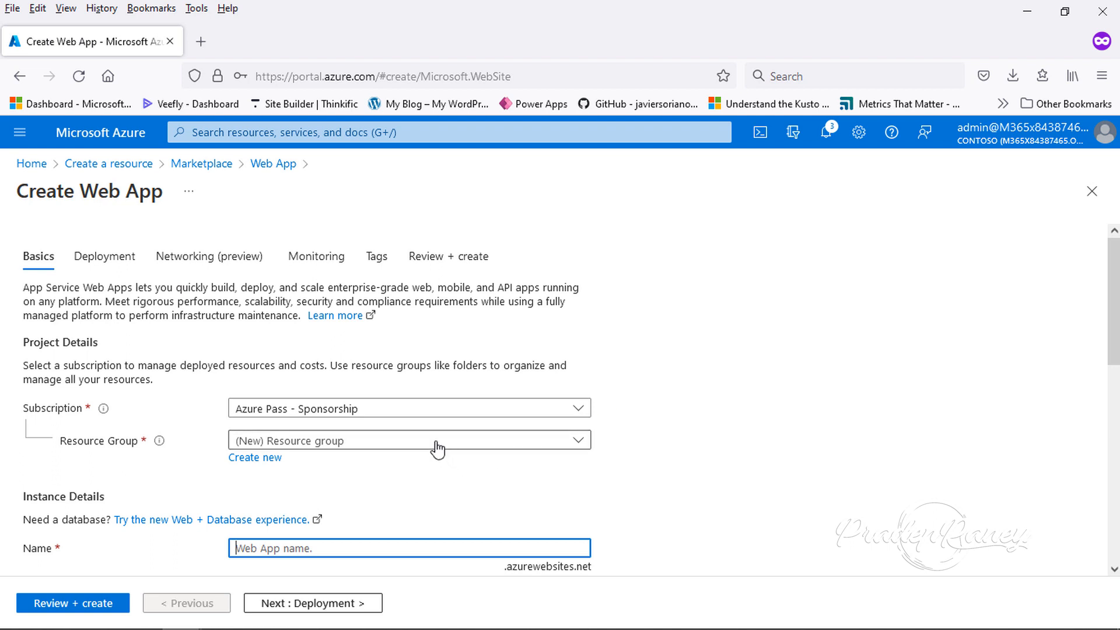
# - Create a new resource group FT2 for the web app and name the app pradsapp2
pyautogui.click(255, 457)
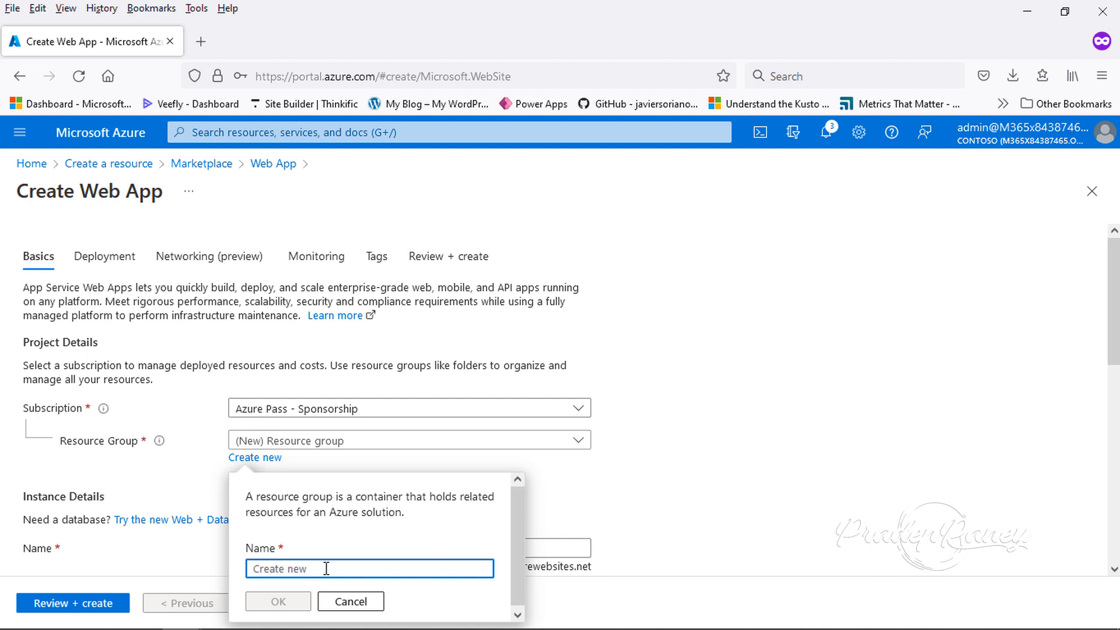
pyautogui.write('FT2')
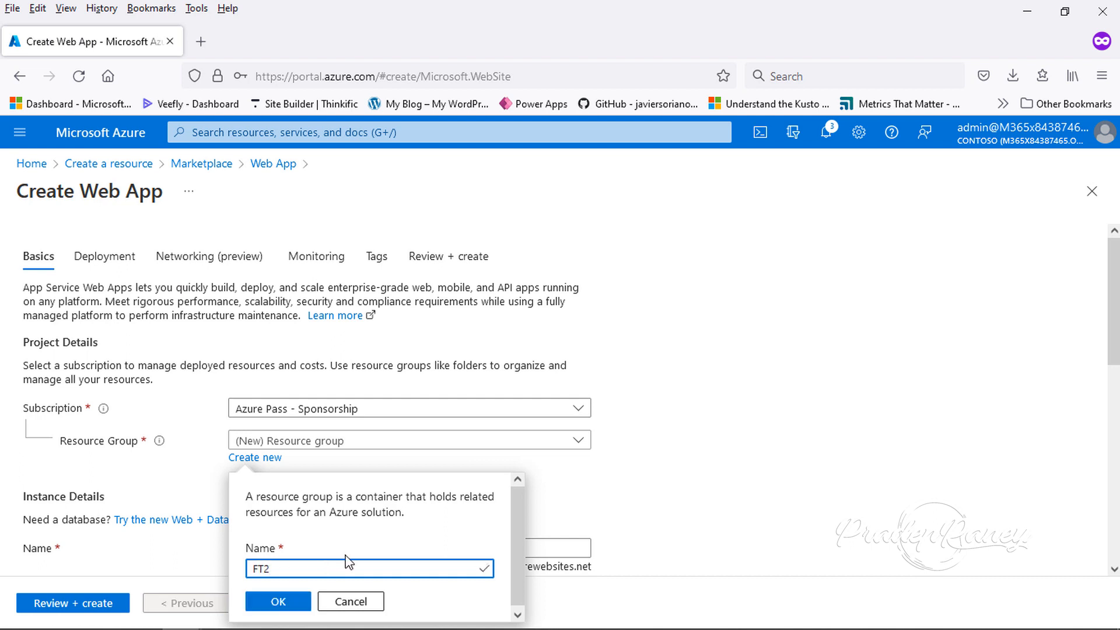
pyautogui.click(285, 600)
pyautogui.scroll(-3, 775, 437)
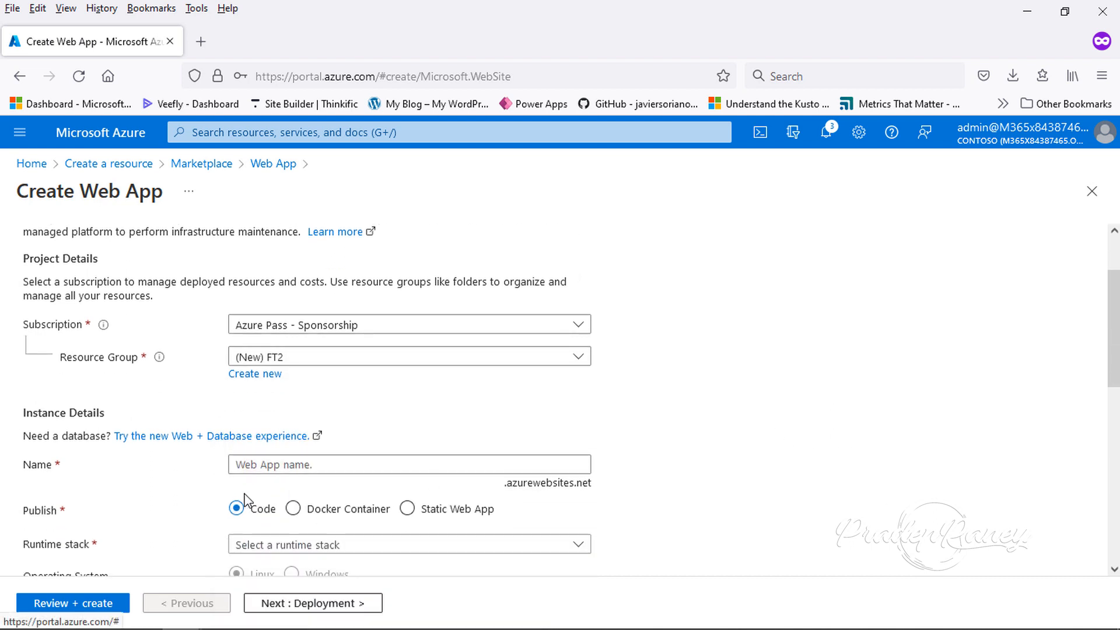
pyautogui.click(260, 464)
pyautogui.write('pradsapp2')
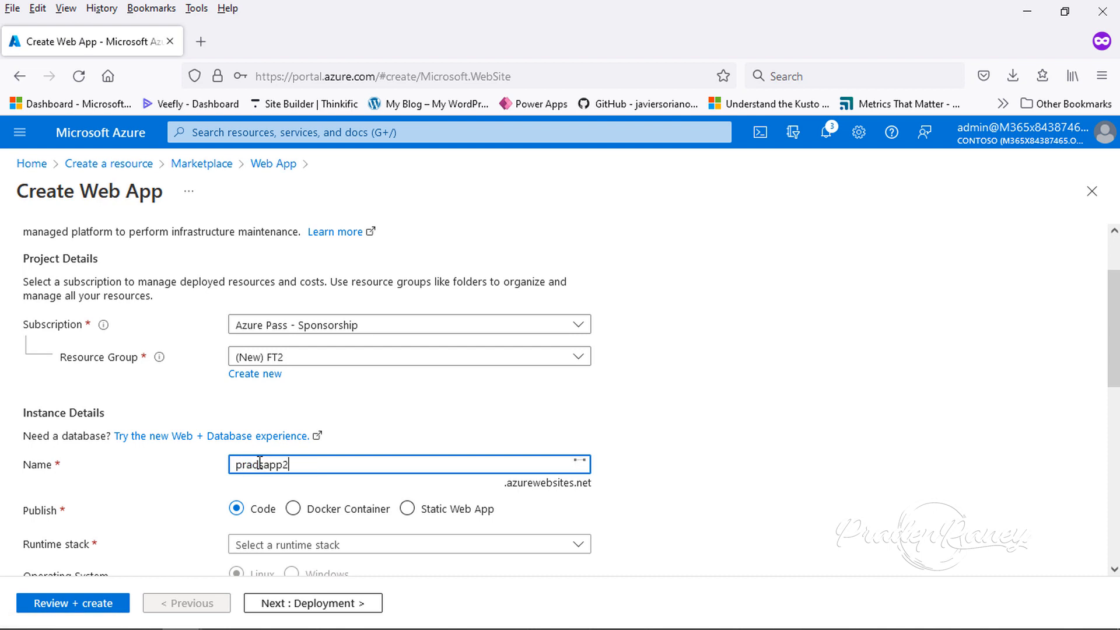
# - Set the runtime stack of pradsapp2 to .NET Core 3.1 (LTS)
pyautogui.scroll(-3, 280, 464)
pyautogui.click(307, 463)
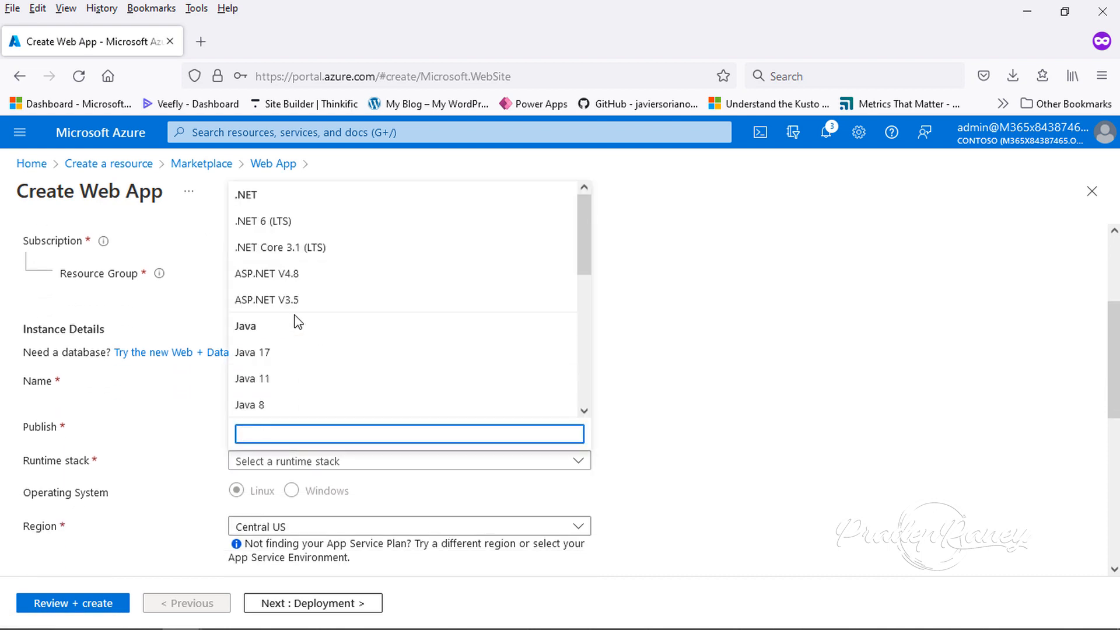
pyautogui.click(295, 251)
pyautogui.scroll(-3, 665, 391)
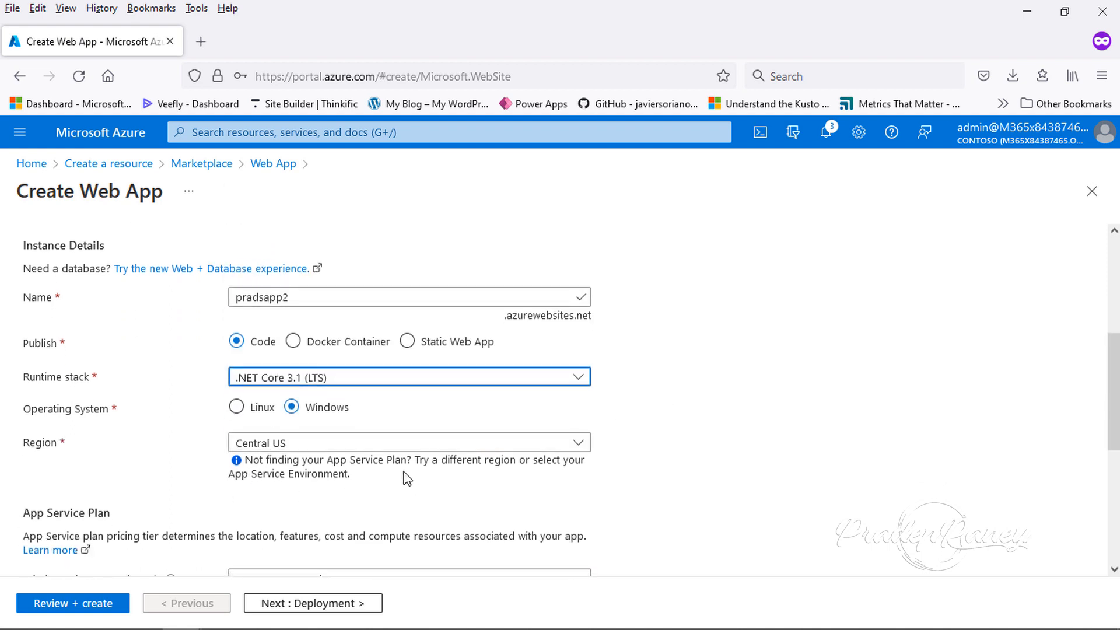
# - Set the region of the pradsapp2 web app to North Europe
pyautogui.click(379, 443)
pyautogui.scroll(-2, 323, 293)
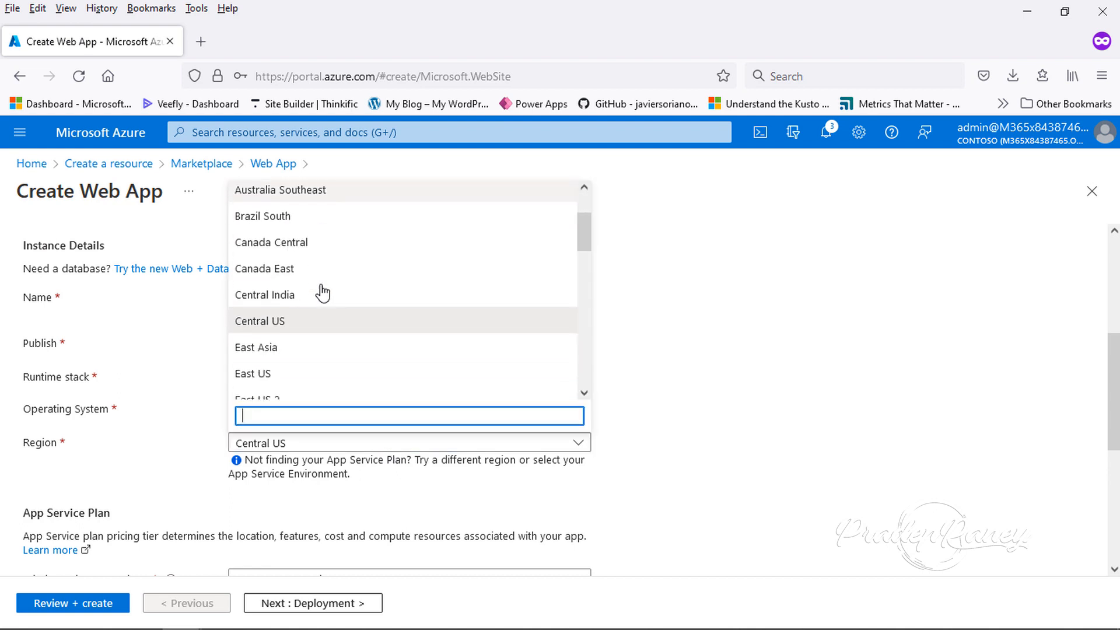
pyautogui.scroll(-2, 323, 294)
pyautogui.scroll(-6, 322, 294)
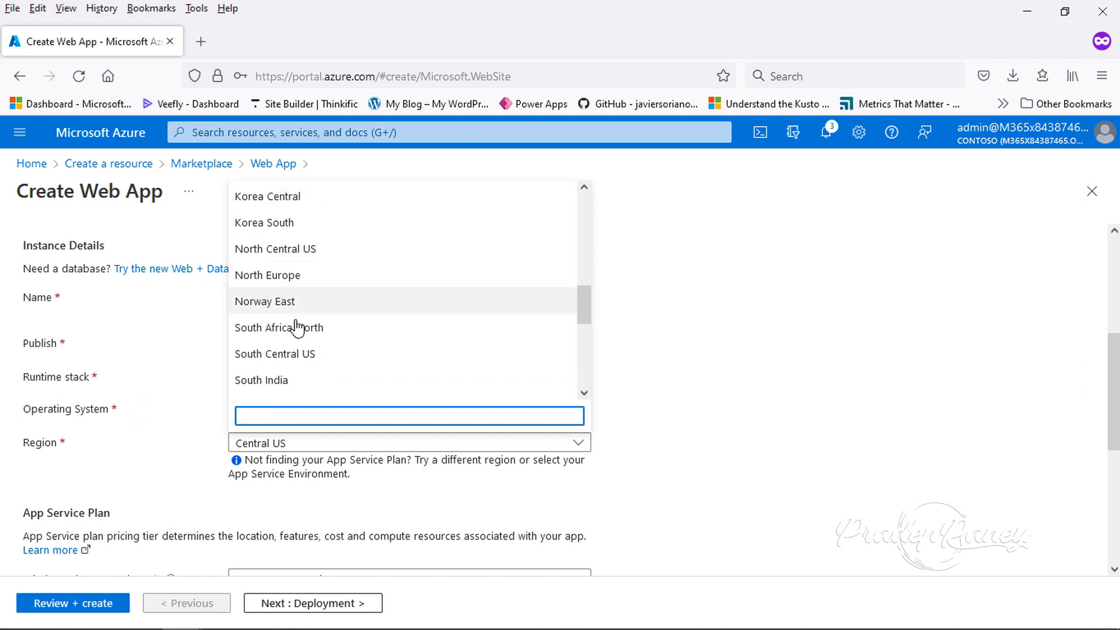
pyautogui.click(291, 275)
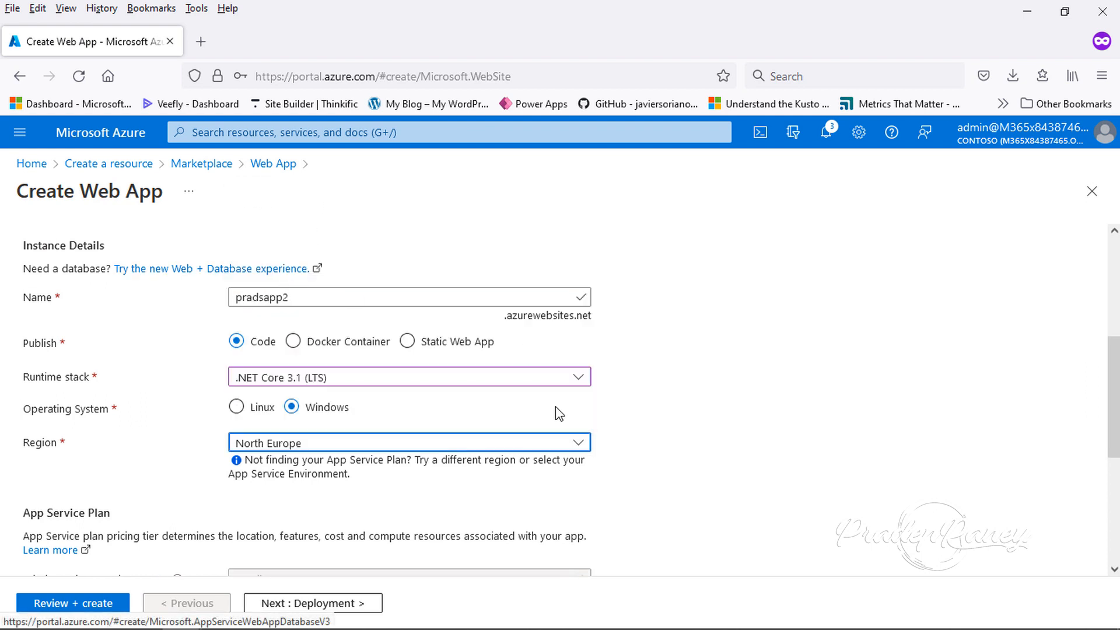
# - Review and create the pradsapp2 web app, and open the deployed resource
pyautogui.click(68, 604)
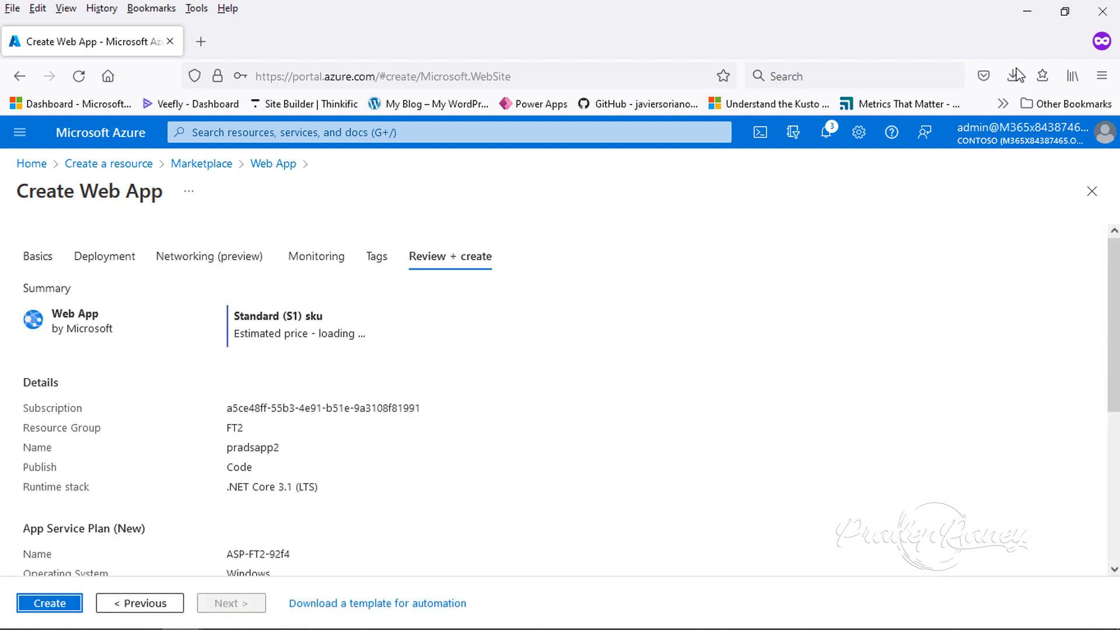
pyautogui.click(47, 604)
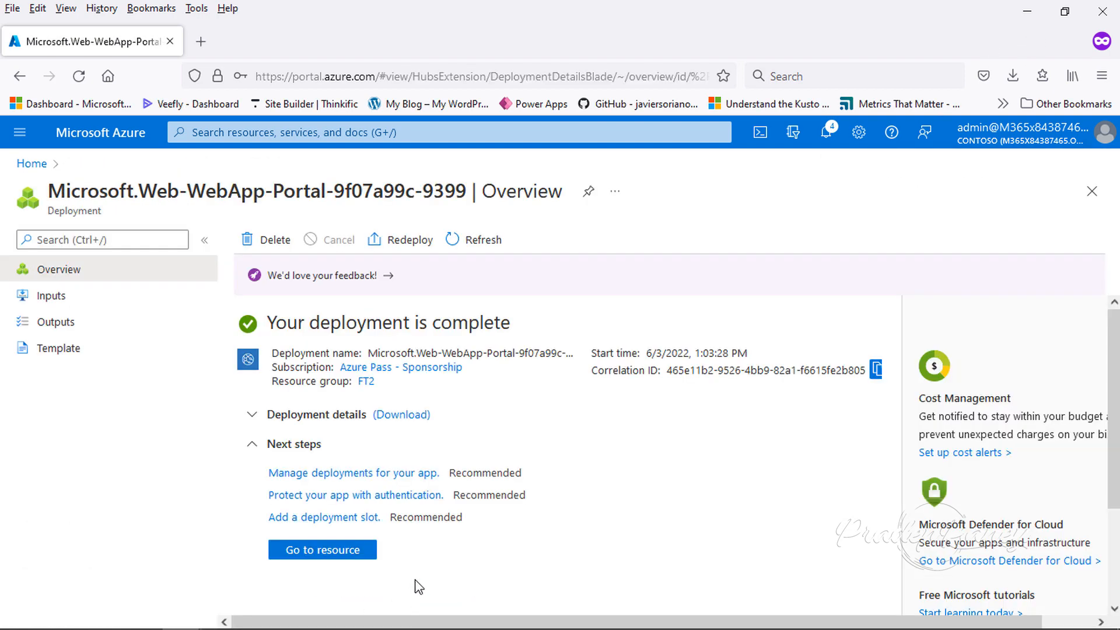
pyautogui.click(357, 554)
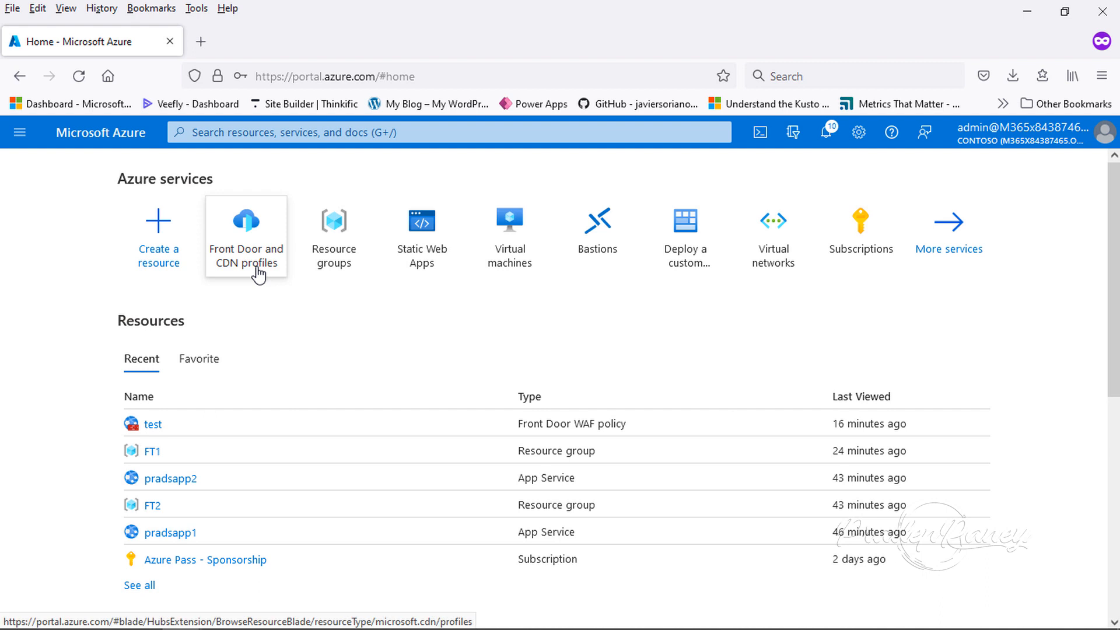
# - Start creating an Azure Front Door profile from Front Door and CDN profiles, using the Quick create option
pyautogui.moveTo(257, 273)
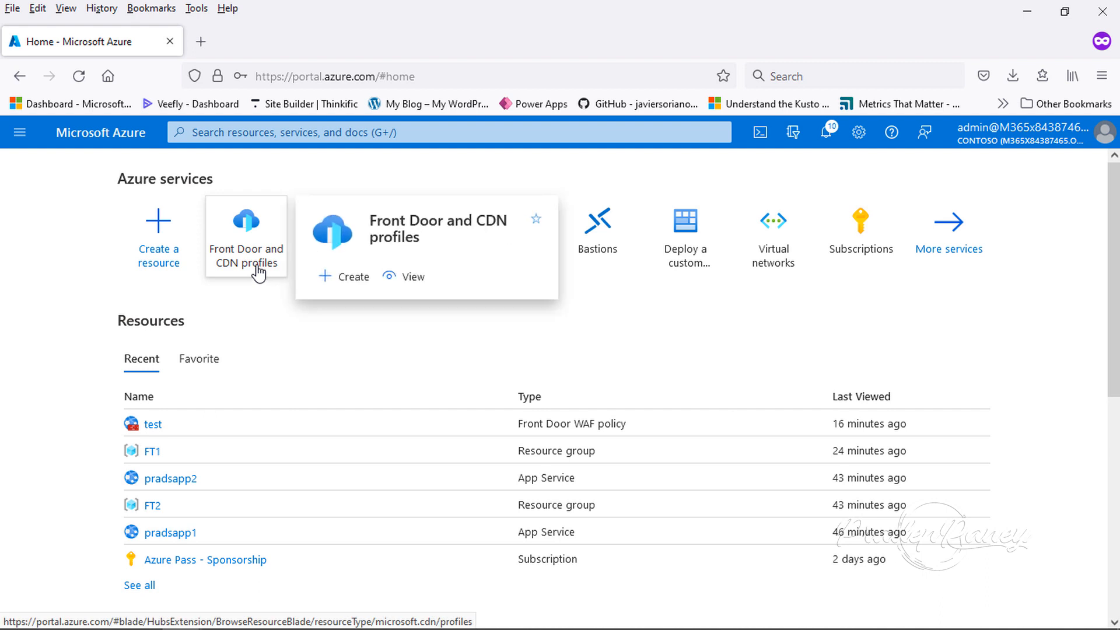
pyautogui.click(260, 267)
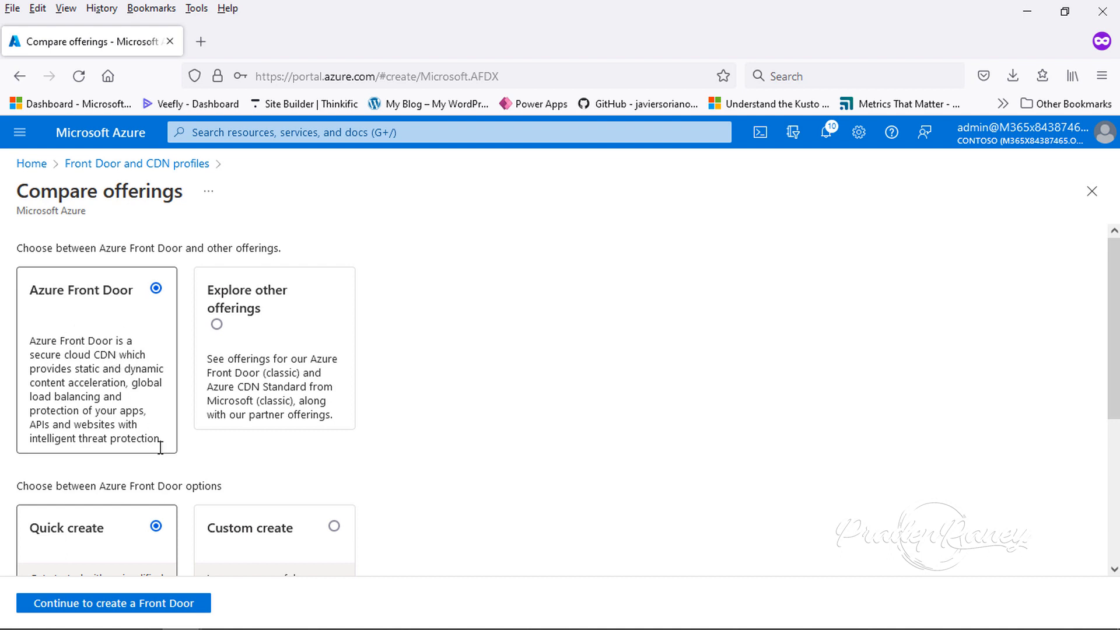
pyautogui.click(162, 603)
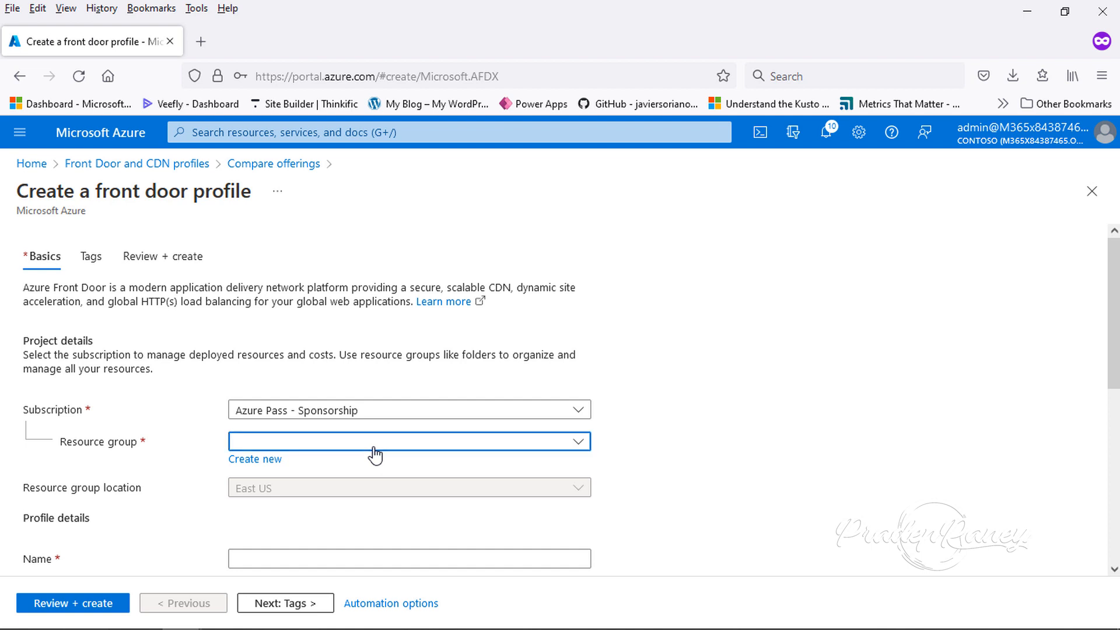
# - Assign the front door profile to resource group FT1 and name it pradsFD
pyautogui.click(373, 447)
pyautogui.click(250, 524)
pyautogui.scroll(-3, 525, 443)
pyautogui.click(291, 479)
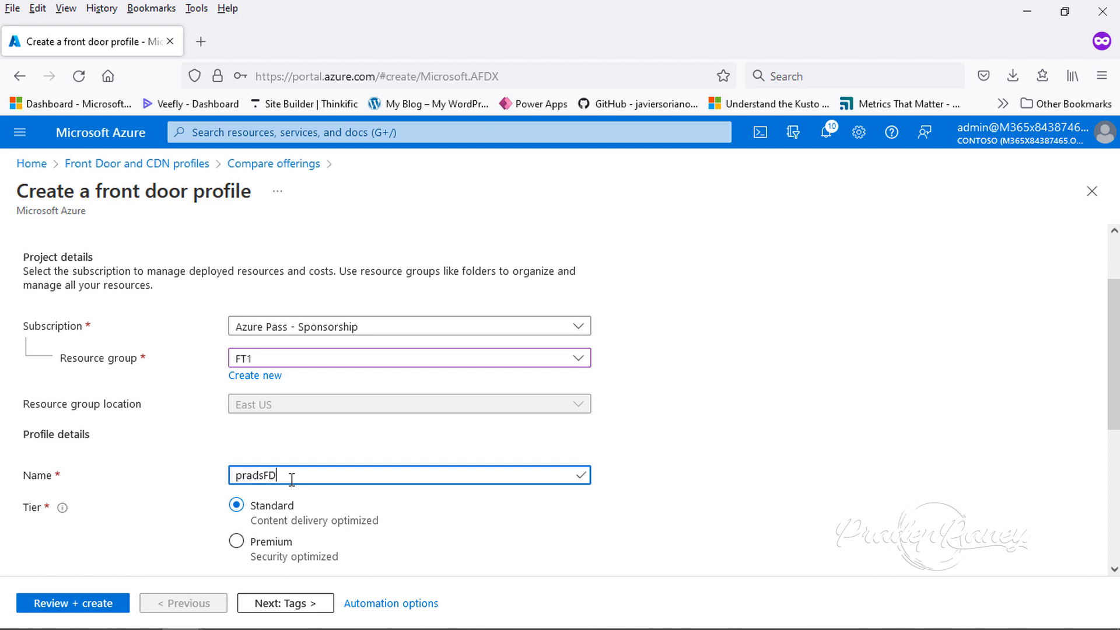
# - Choose the Standard tier for the front door profile and name its endpoint pradsEP
pyautogui.scroll(-3, 283, 461)
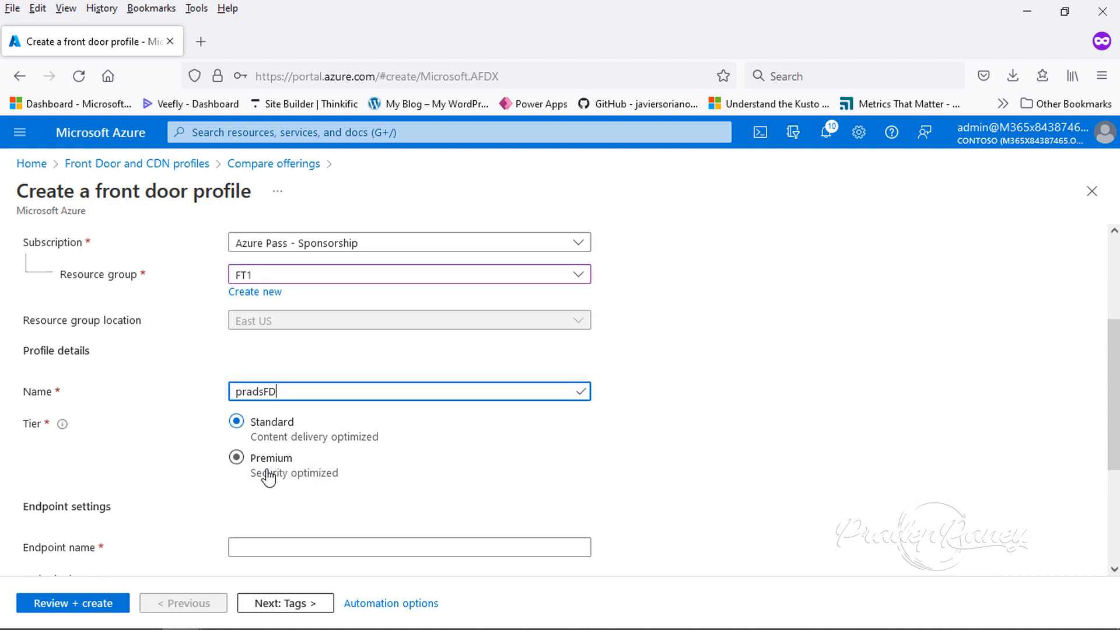
pyautogui.click(285, 431)
pyautogui.scroll(-6, 392, 436)
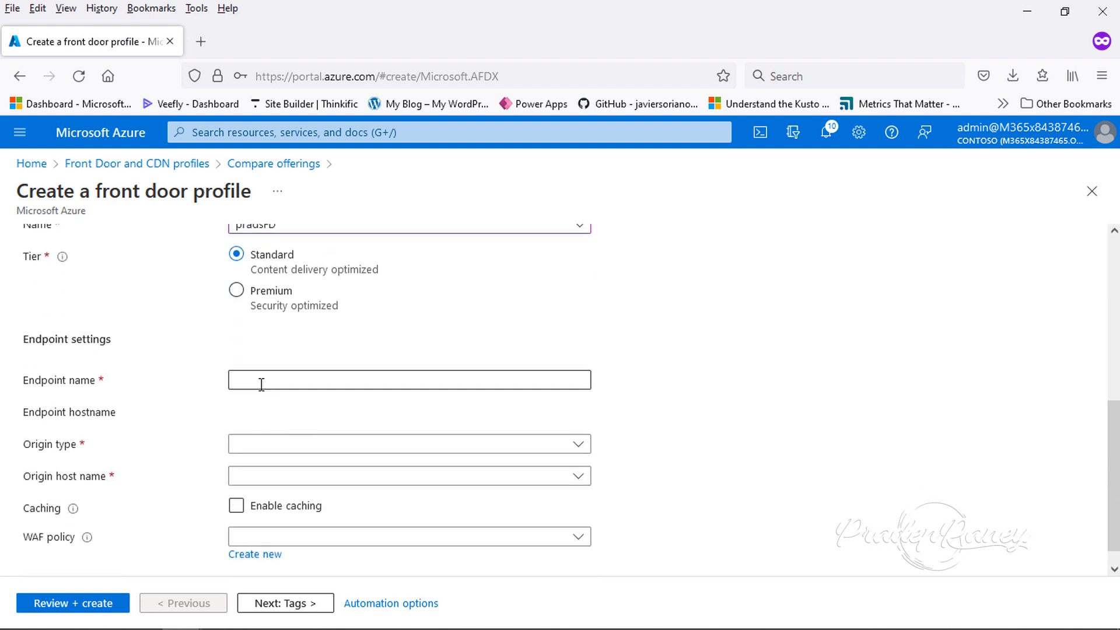
pyautogui.click(264, 381)
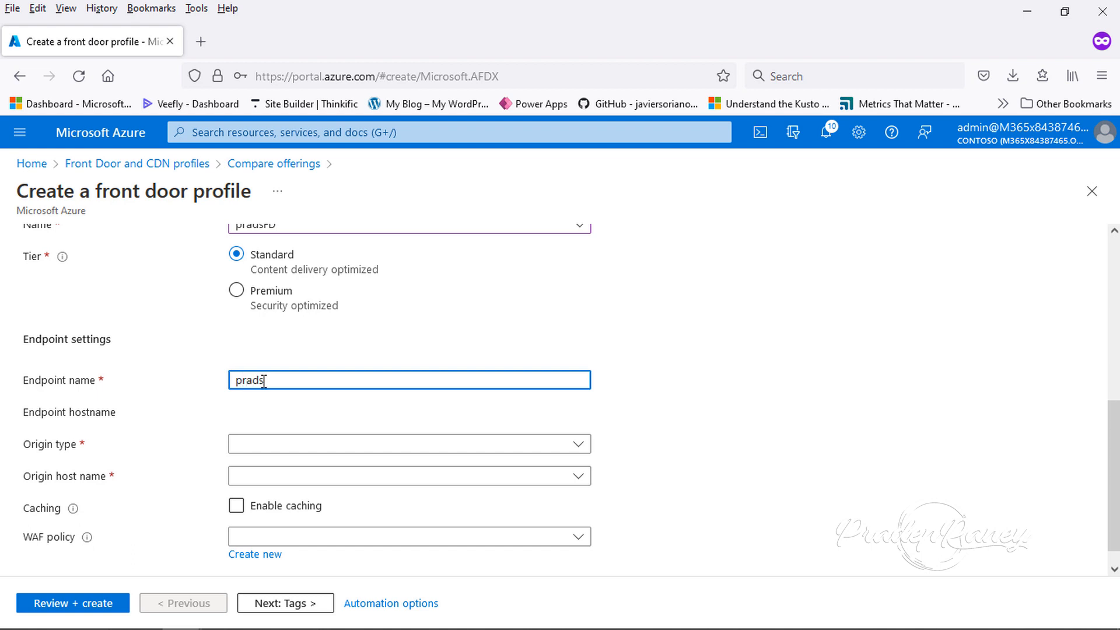
pyautogui.write('pradsEP')
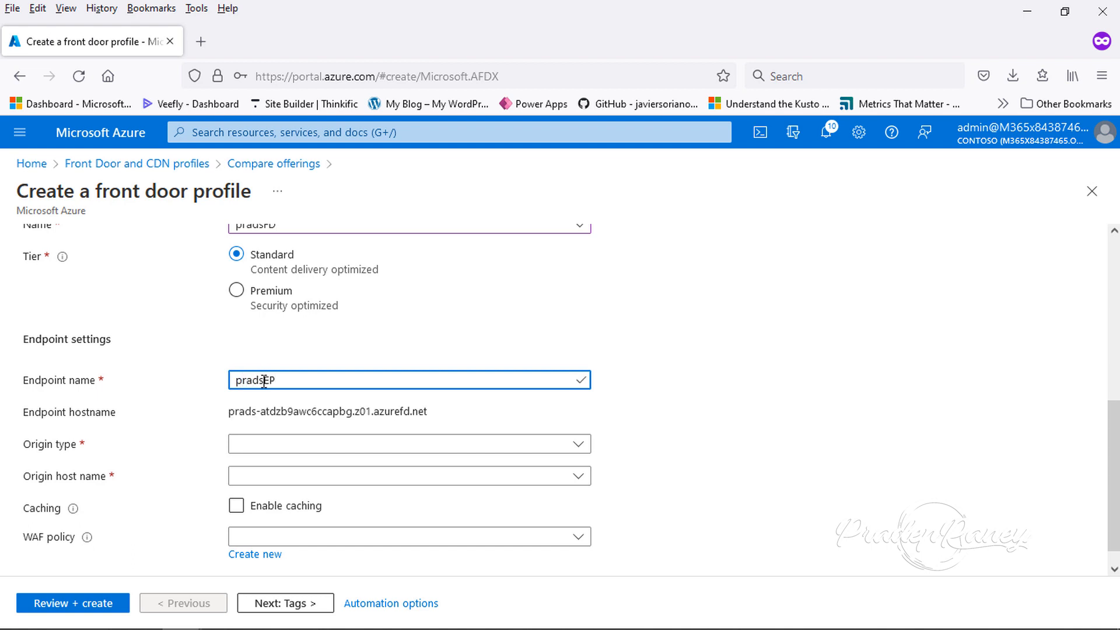
# - Set the endpoint's origin type to App services and its origin host name to pradsapp1.azurewebsites.net
pyautogui.click(313, 447)
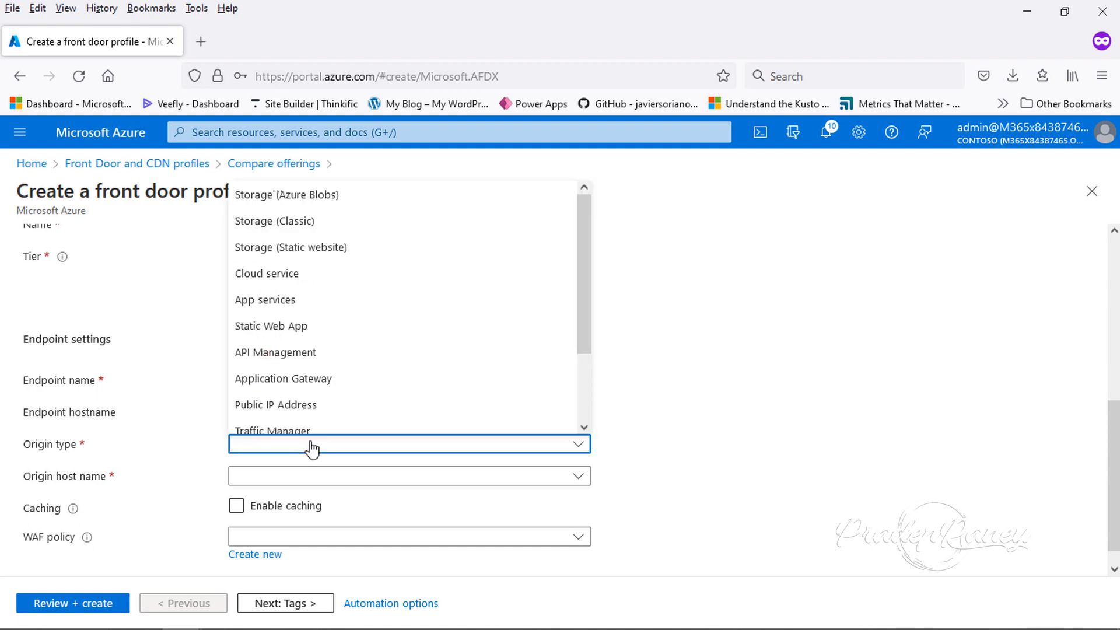
pyautogui.click(264, 301)
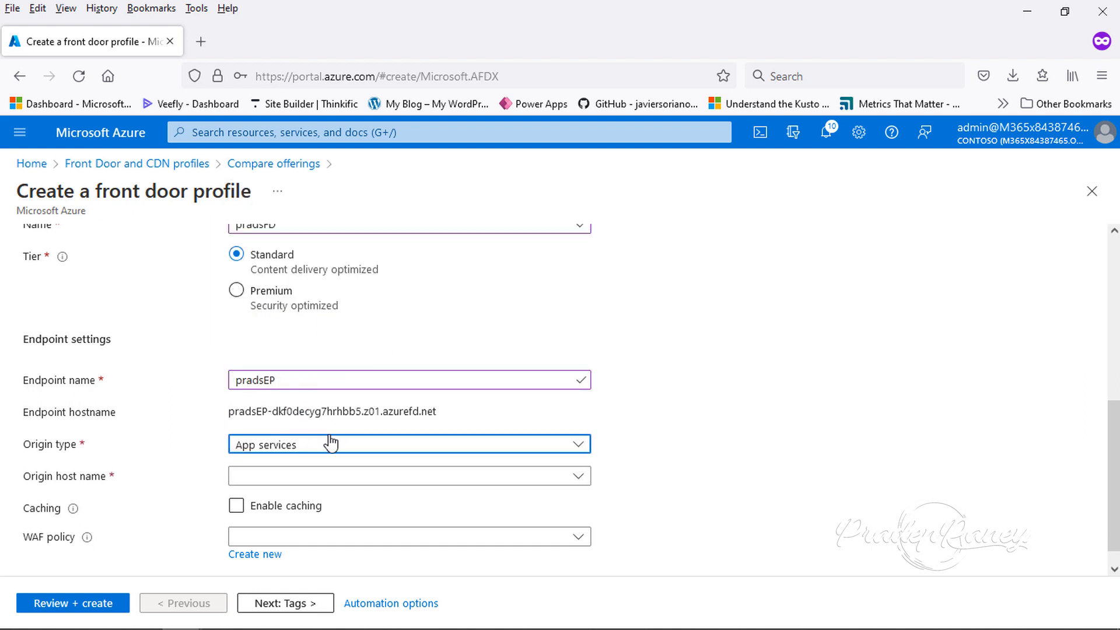
pyautogui.click(270, 461)
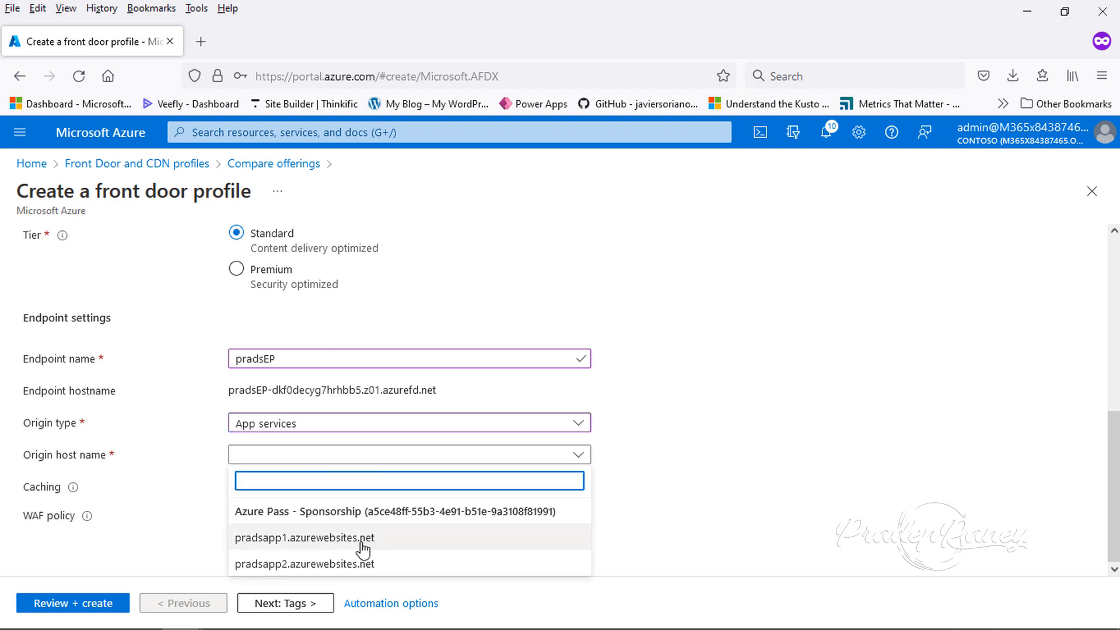
pyautogui.click(322, 538)
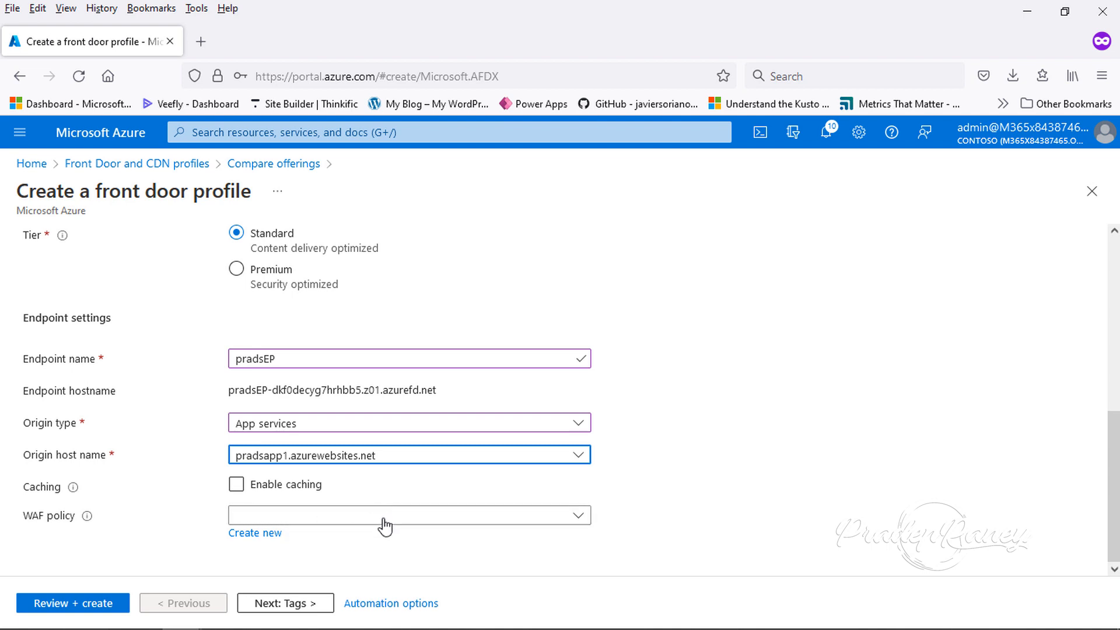
# - Review and create the pradsFD front door profile, and open the deployed resource
pyautogui.click(87, 604)
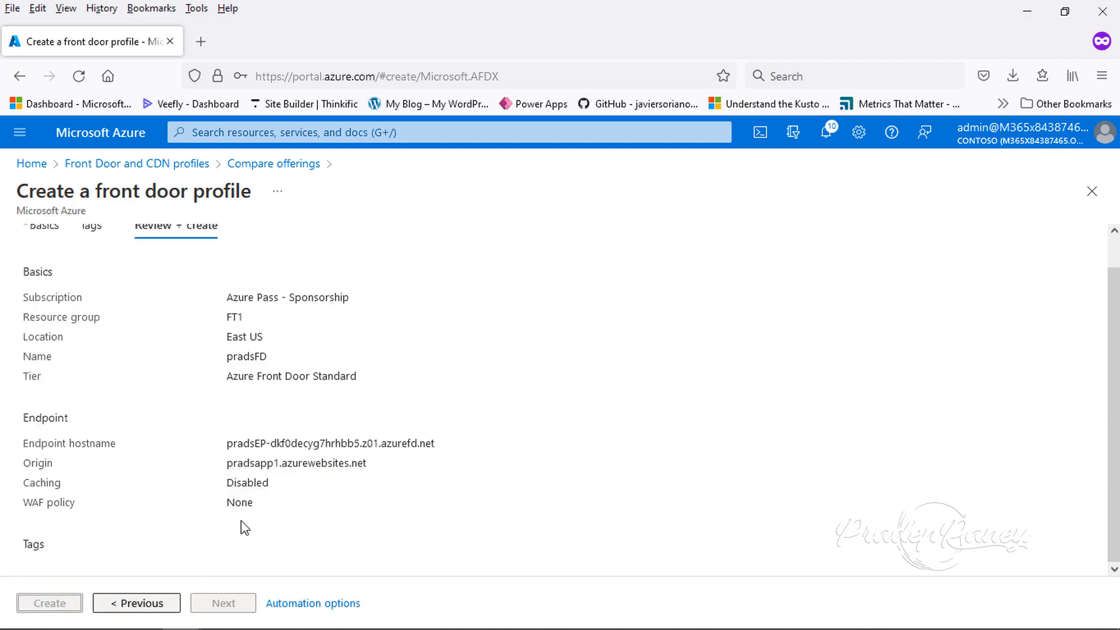
pyautogui.click(44, 603)
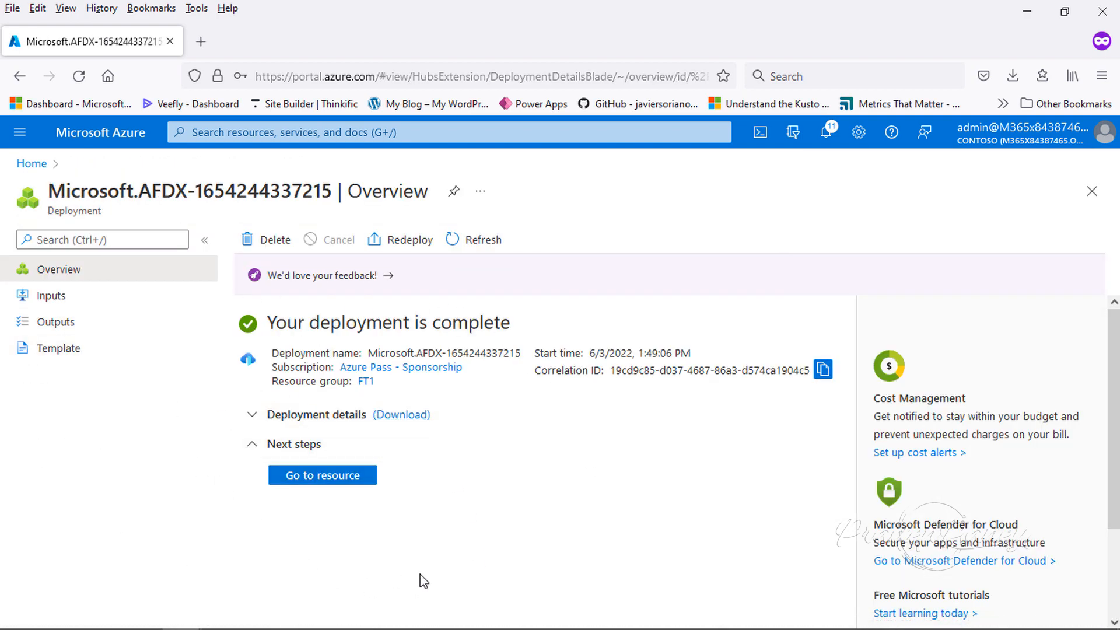
pyautogui.click(326, 482)
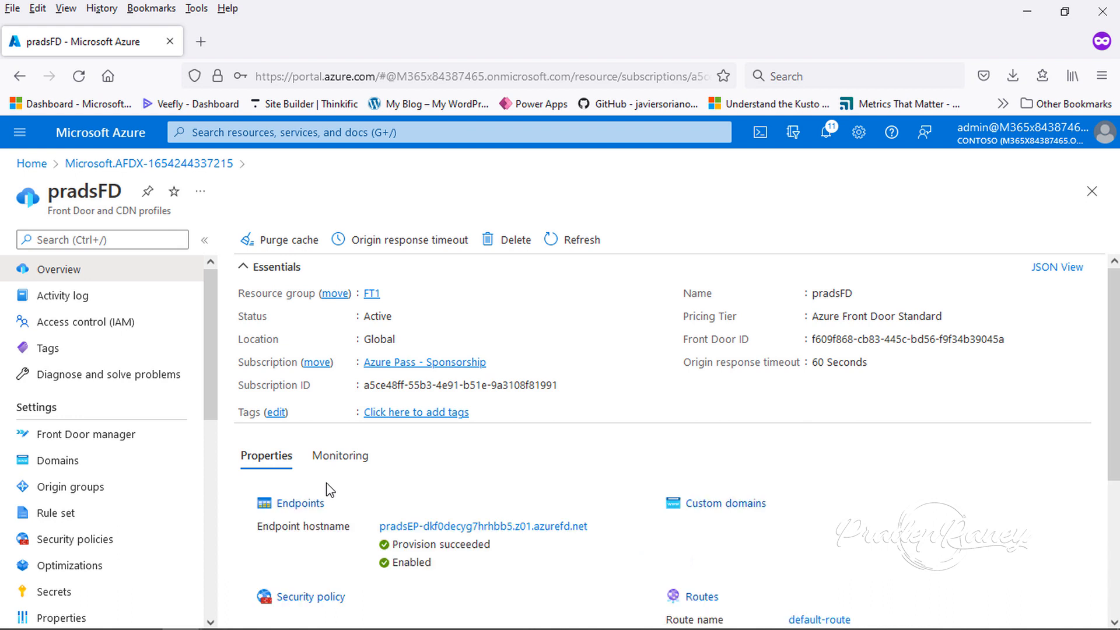
# - Start adding an origin named app2 to the default-origin-group of pradsFD
pyautogui.click(74, 487)
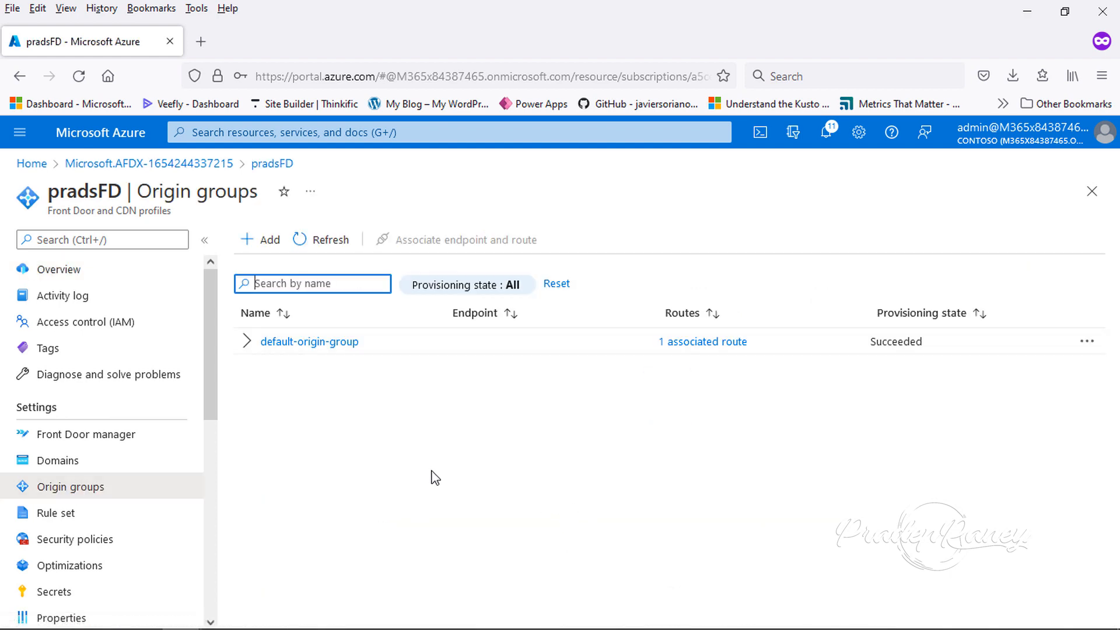
pyautogui.click(278, 346)
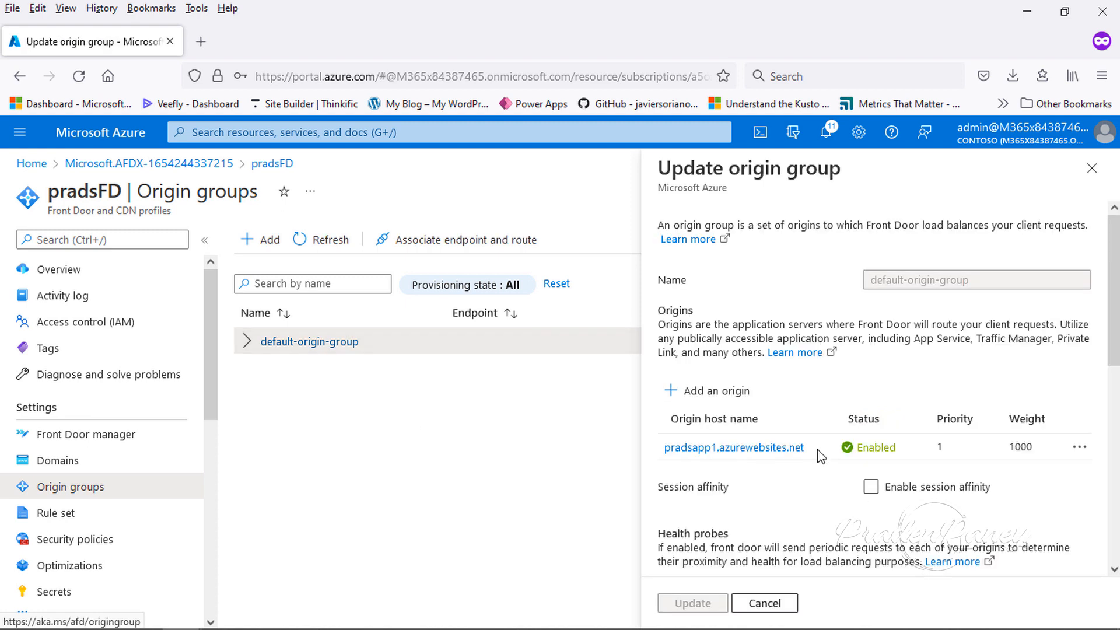
pyautogui.click(733, 403)
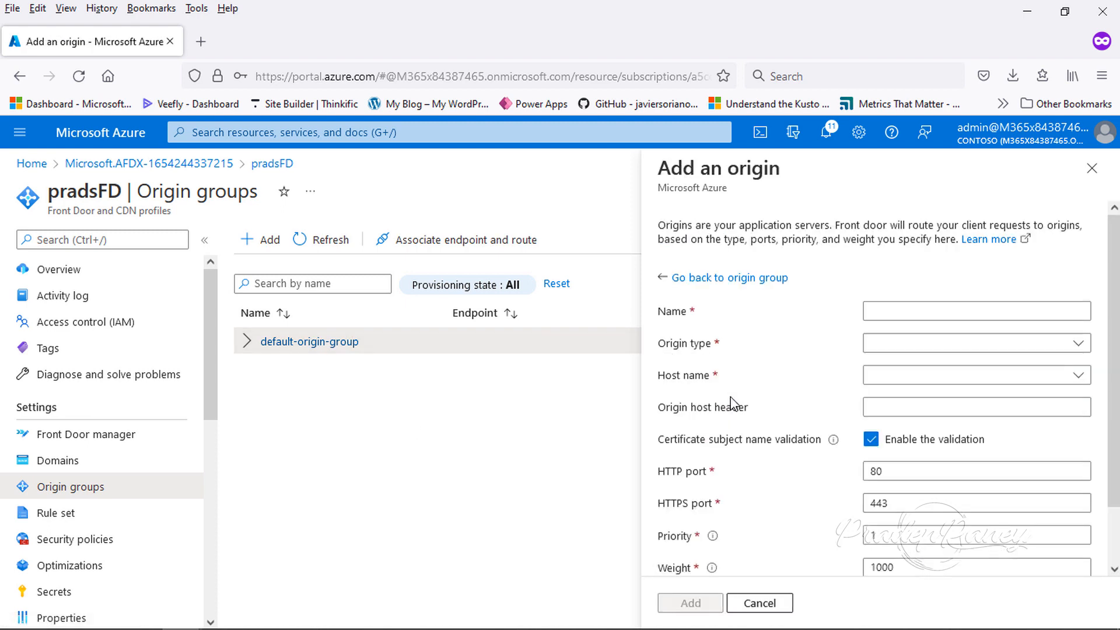
pyautogui.click(897, 314)
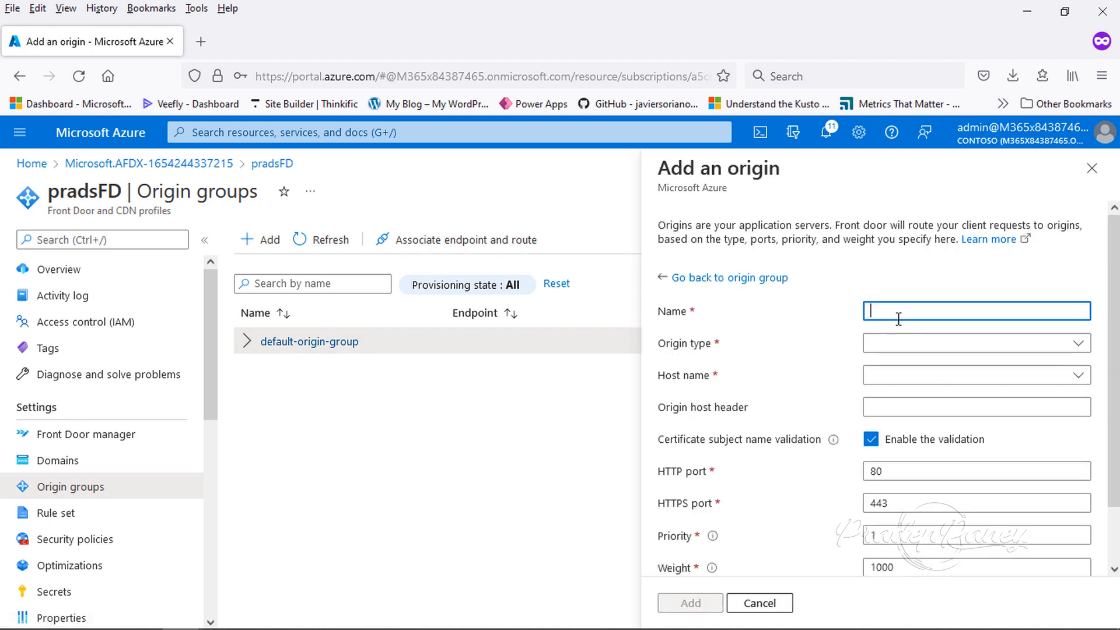
pyautogui.write('app')
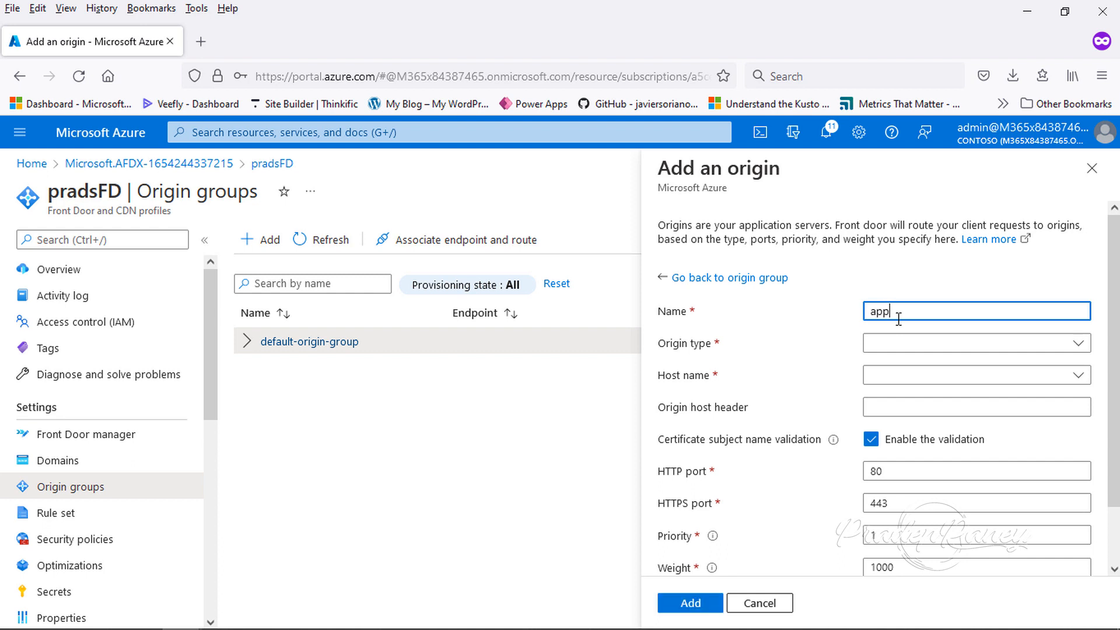
pyautogui.write('2')
# - Set the app2 origin's type to App services and its host name to pradsapp2.azurewebsites.net
pyautogui.click(880, 345)
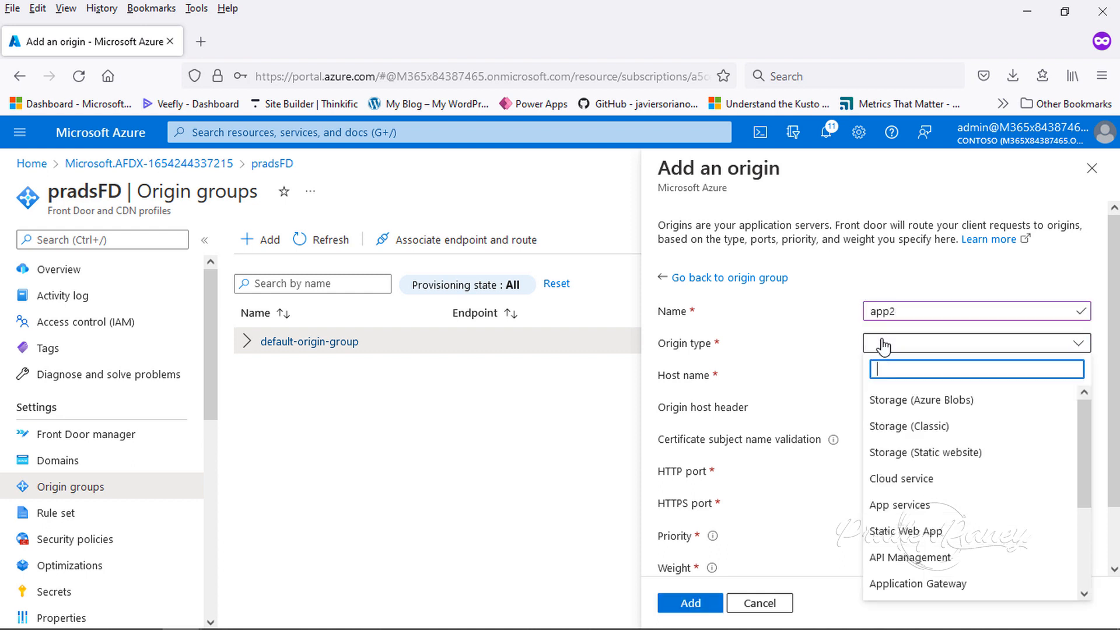
pyautogui.click(928, 508)
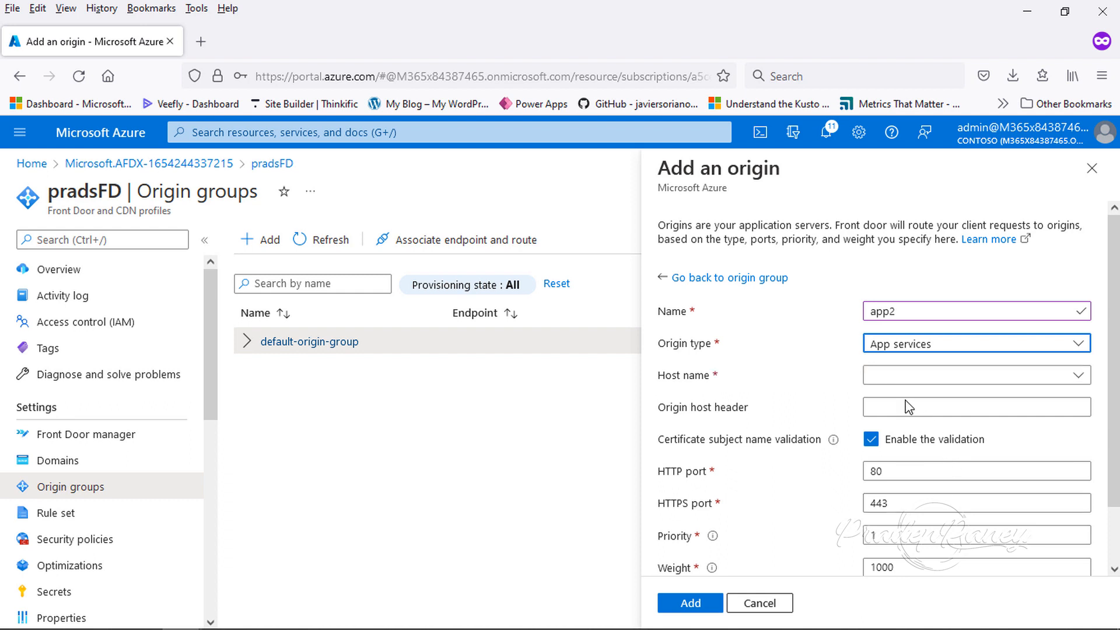
pyautogui.click(911, 379)
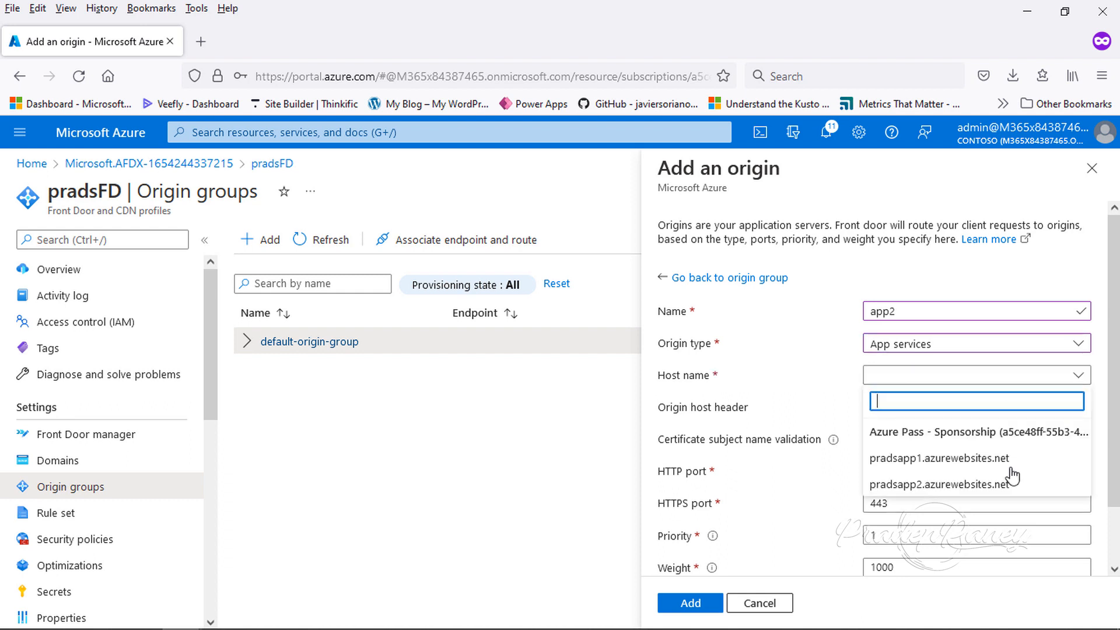
pyautogui.click(926, 491)
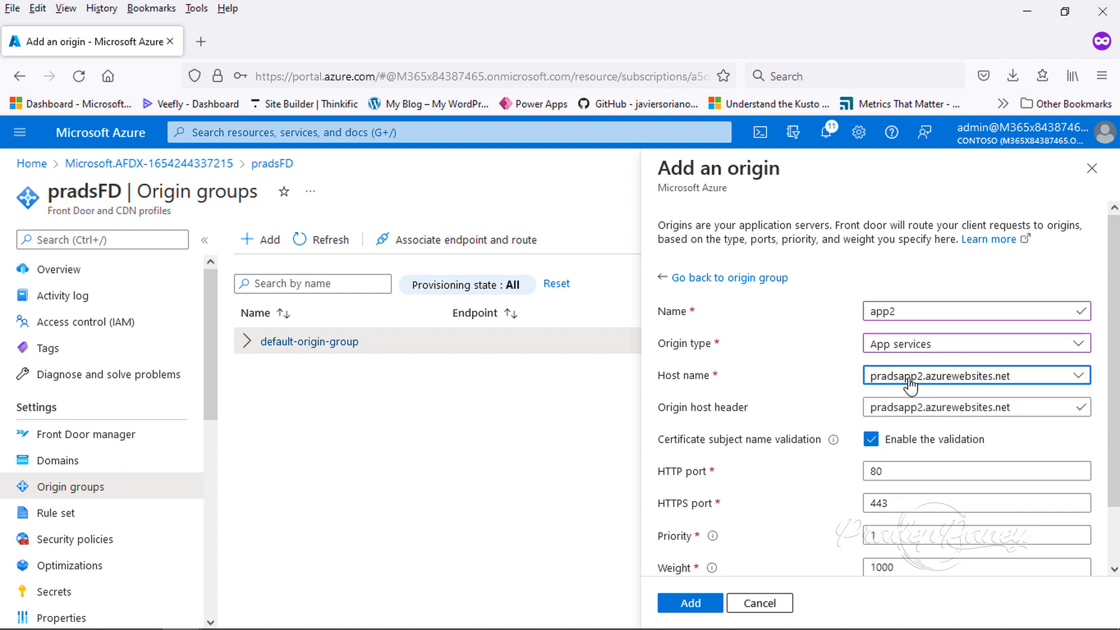
# - Add the app2 origin with its default ports, priority and weight, and update the origin group
pyautogui.scroll(-1, 1050, 427)
pyautogui.click(689, 602)
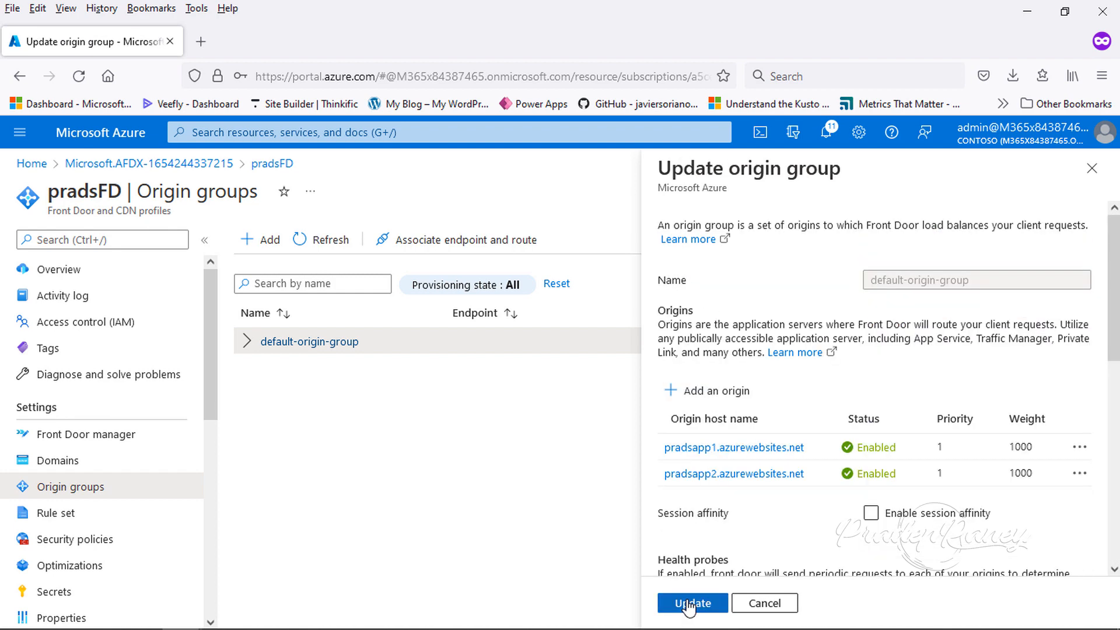
pyautogui.click(693, 609)
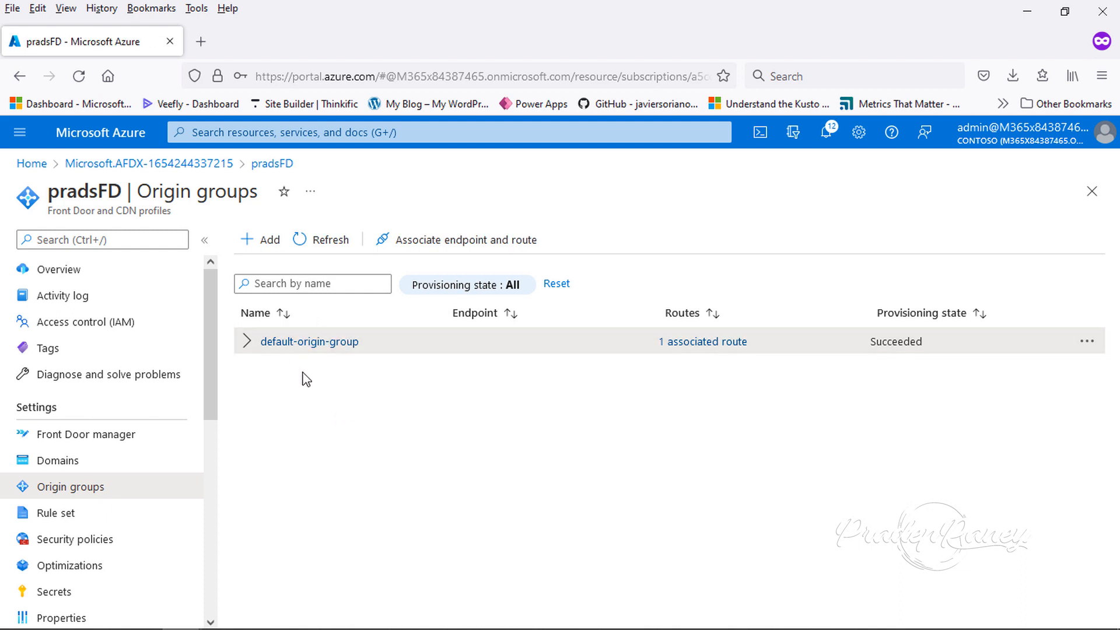
# - Start a security policy for pradsFD named WAF and apply it to the pradsEP endpoint domain
pyautogui.click(88, 539)
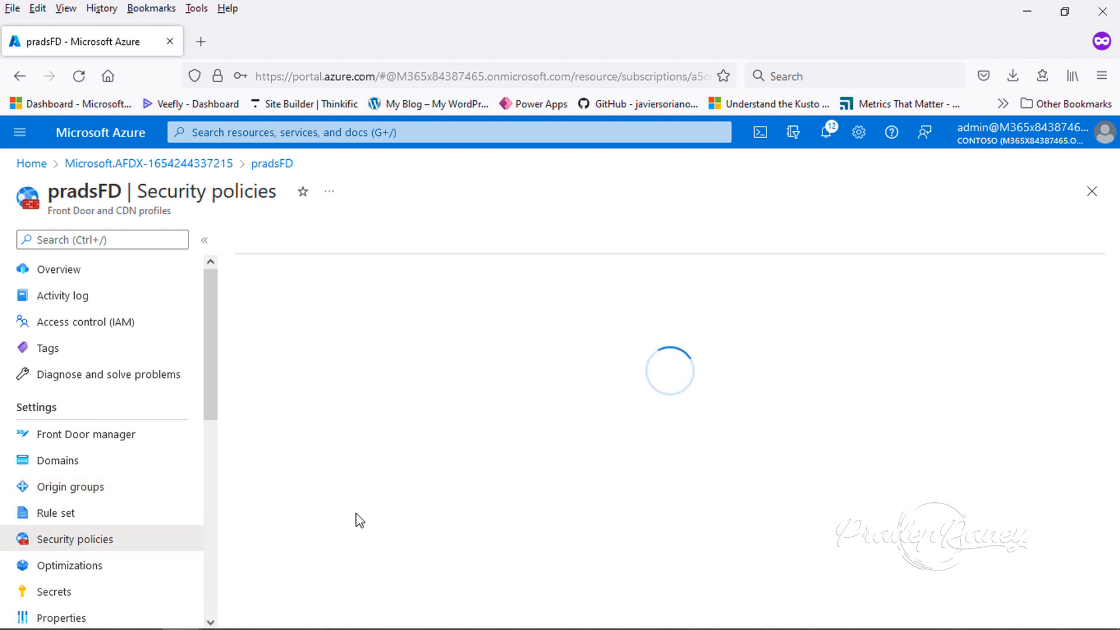
pyautogui.click(270, 248)
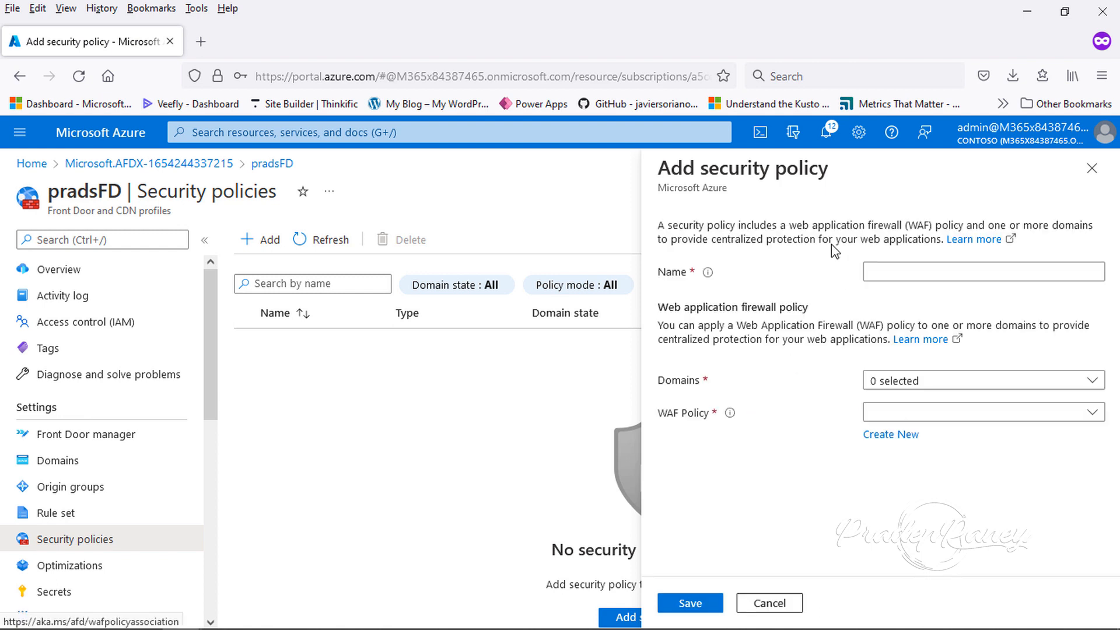
pyautogui.click(893, 273)
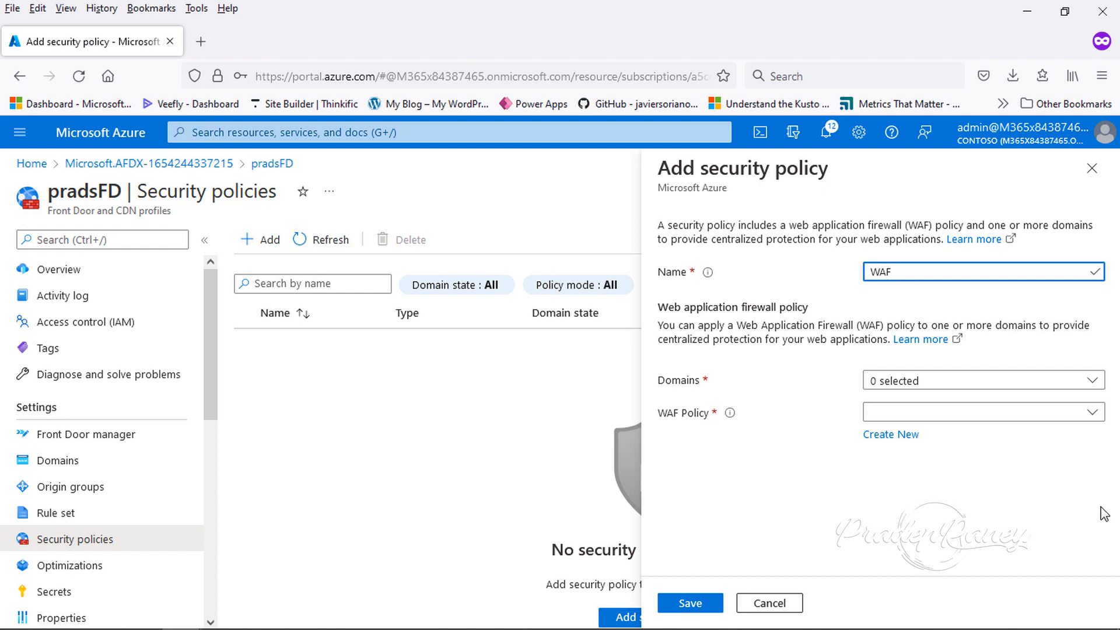
pyautogui.click(957, 381)
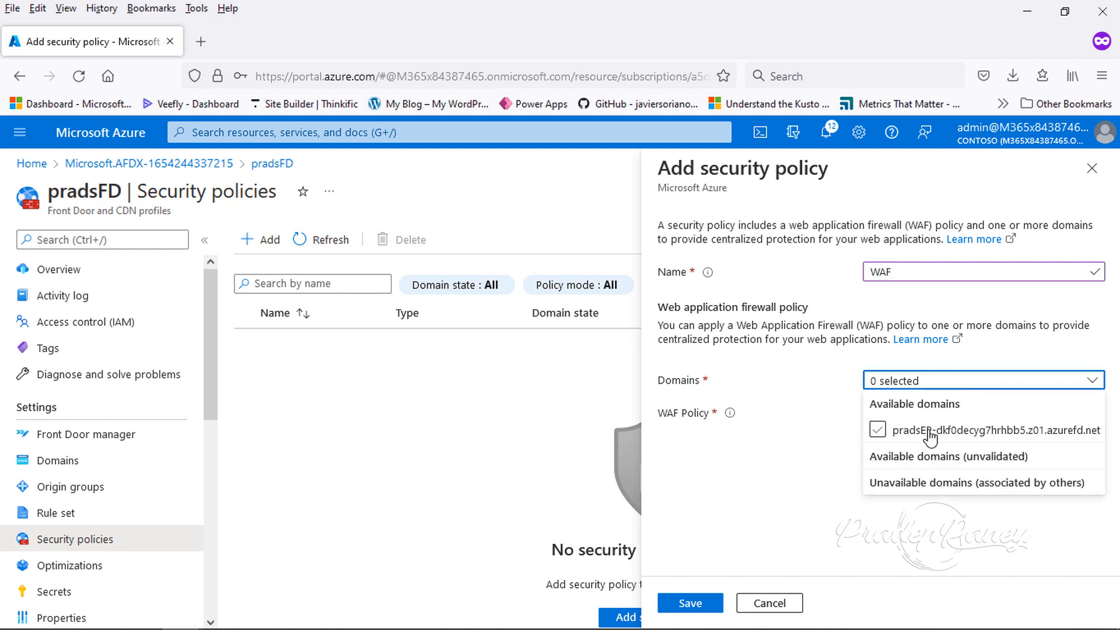
pyautogui.click(927, 432)
pyautogui.click(762, 478)
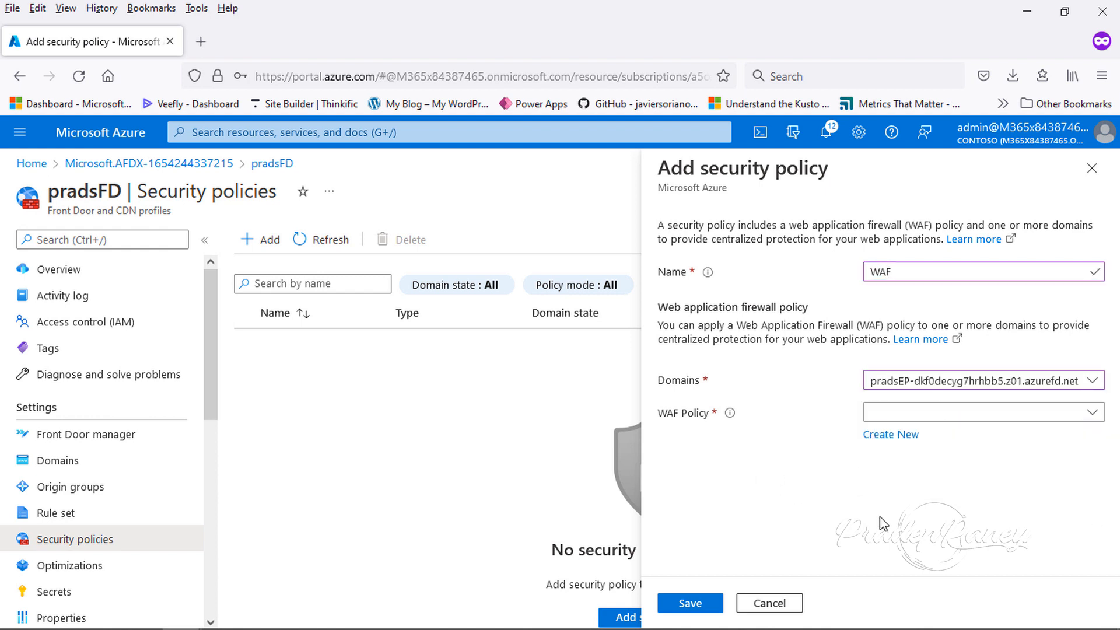
# - Create a new WAF policy named waf for the security policy, and save the security policy
pyautogui.click(899, 414)
pyautogui.click(790, 474)
pyautogui.click(873, 435)
pyautogui.write('waf')
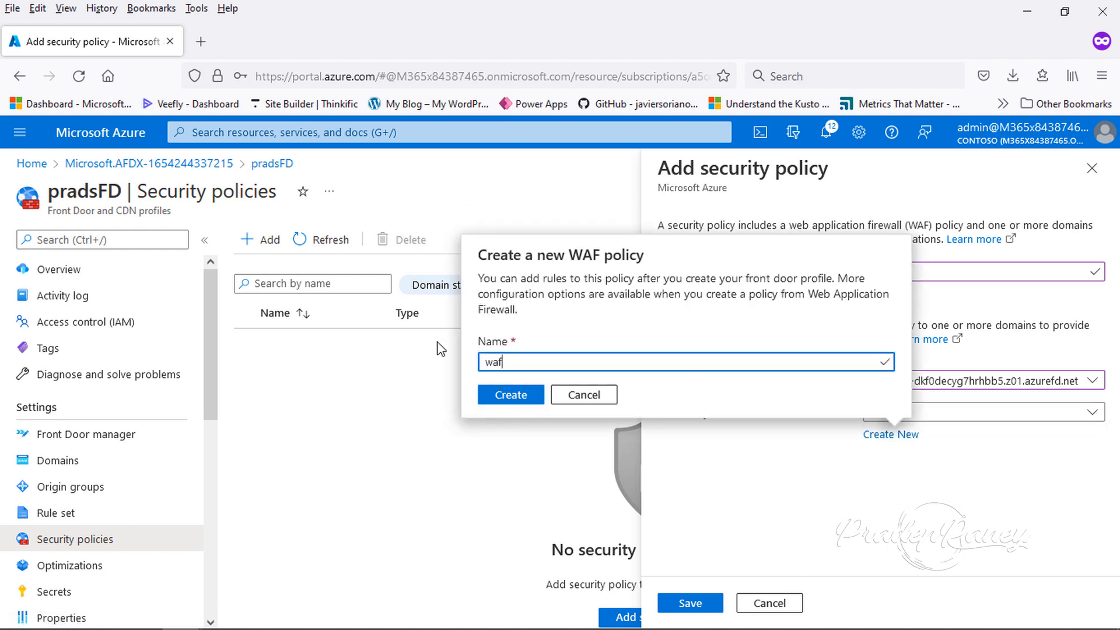
pyautogui.click(511, 395)
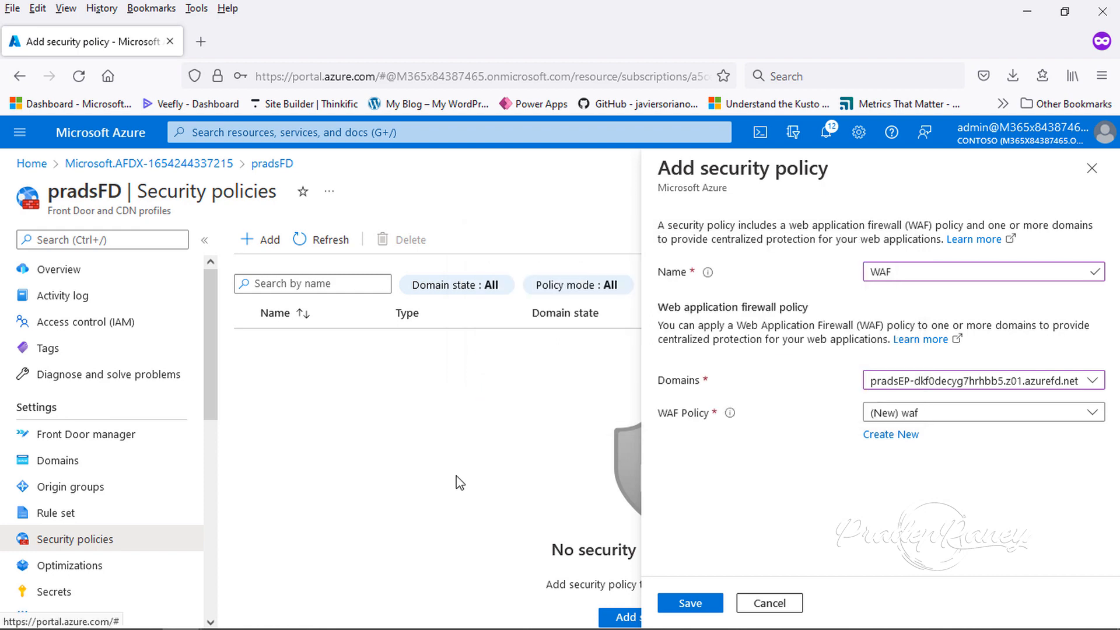
pyautogui.click(689, 606)
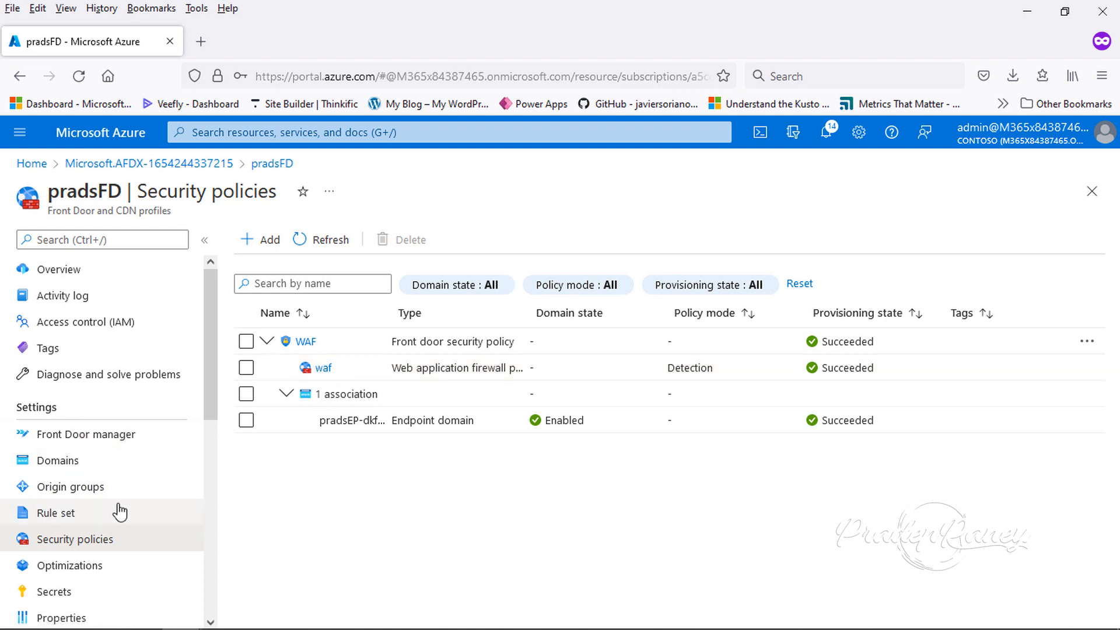
# - Start a new rule set named test for the pradsFD profile and name its first rule test
pyautogui.click(58, 514)
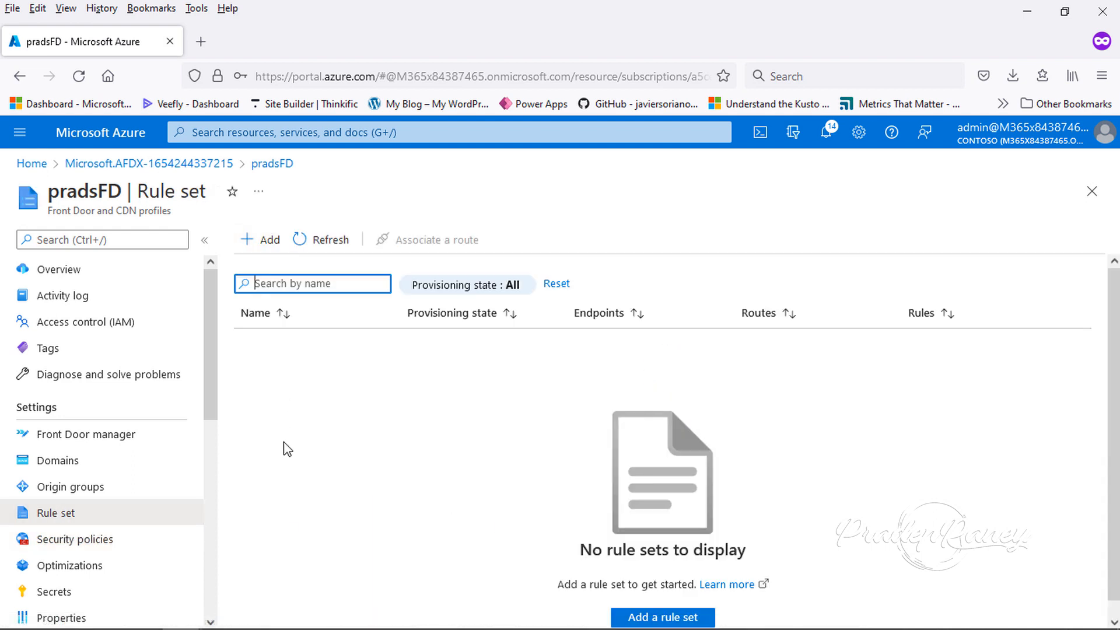
pyautogui.click(270, 245)
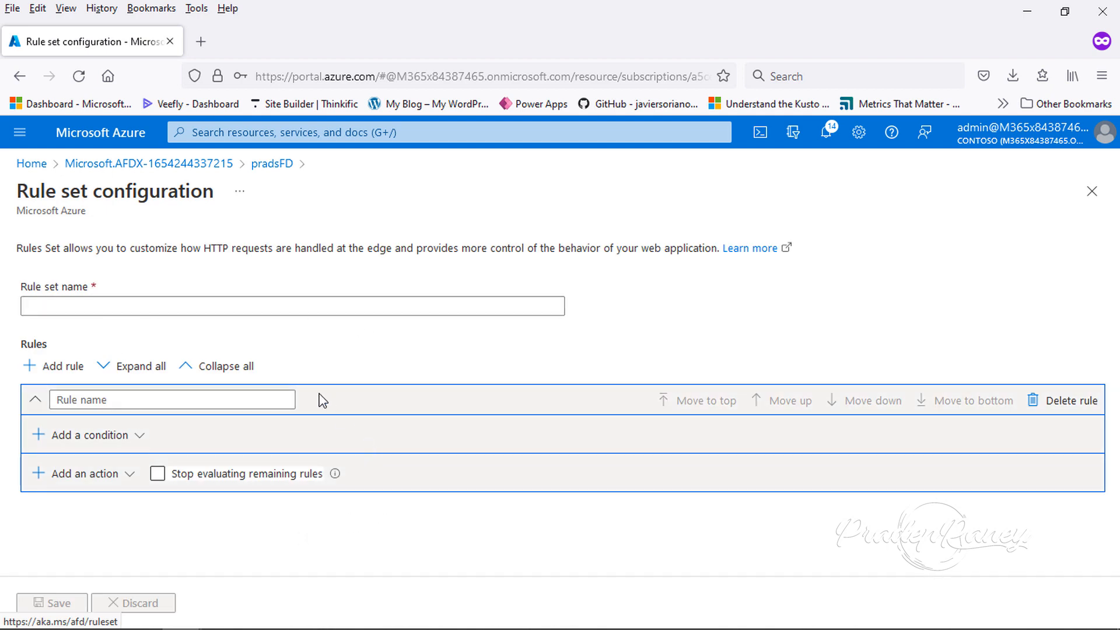
pyautogui.click(186, 306)
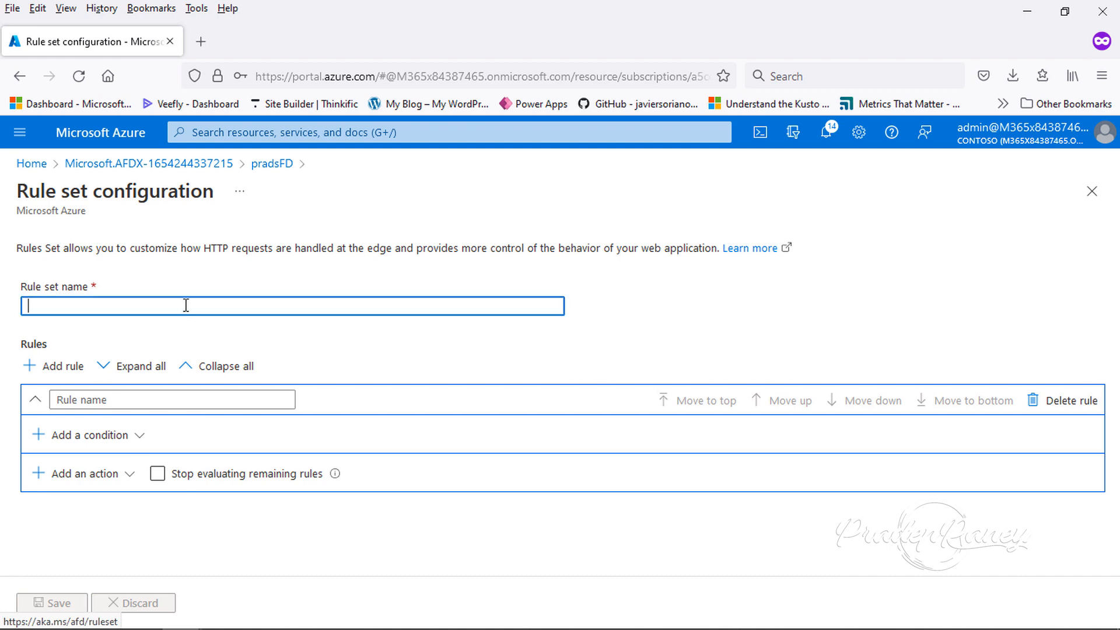
pyautogui.write('test')
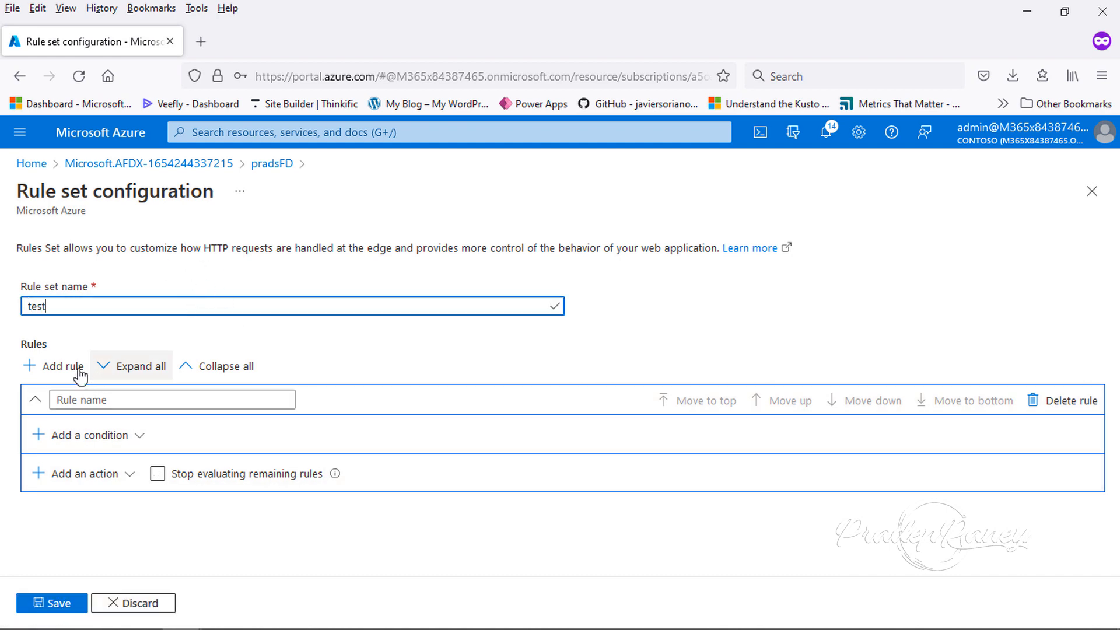
pyautogui.click(101, 401)
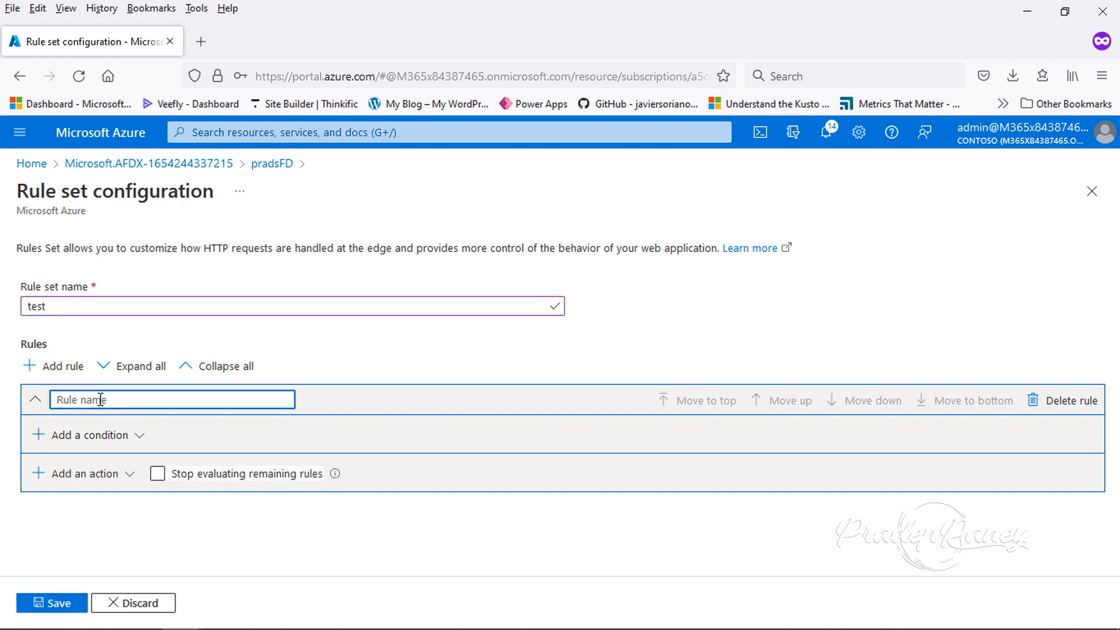
pyautogui.write('test')
# - Add a Request URL condition with the Equal operator to the test rule
pyautogui.click(140, 436)
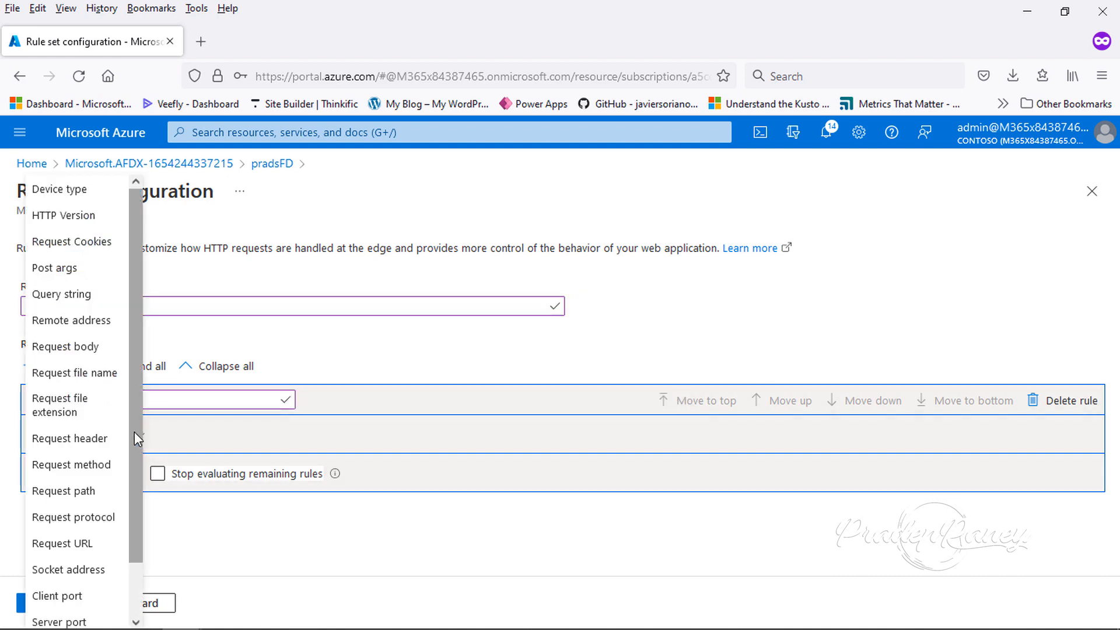
pyautogui.click(85, 542)
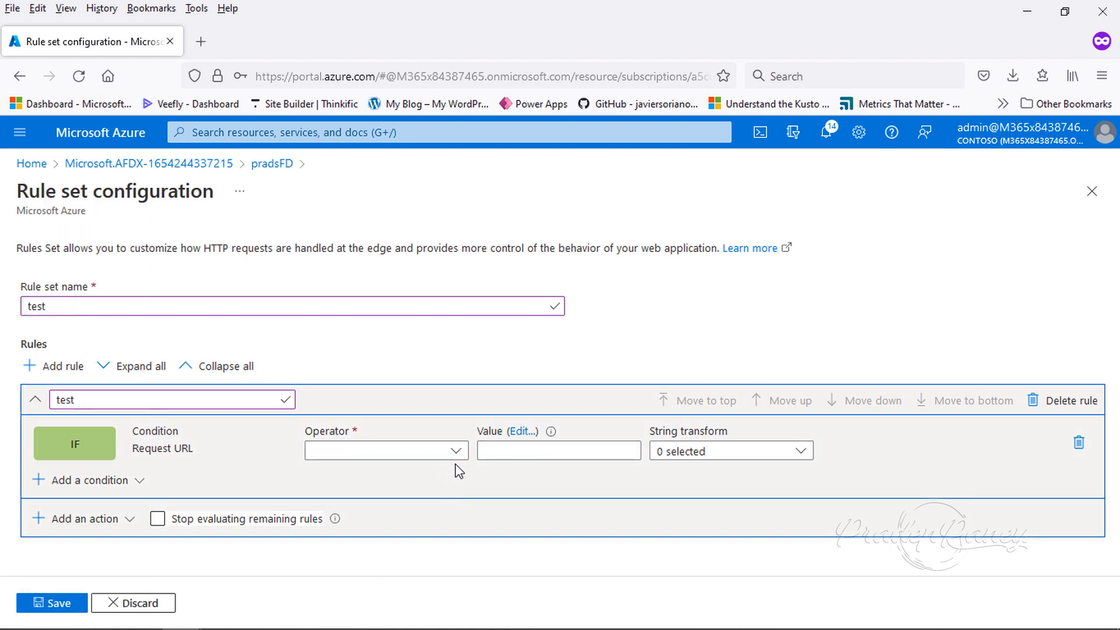
pyautogui.click(455, 450)
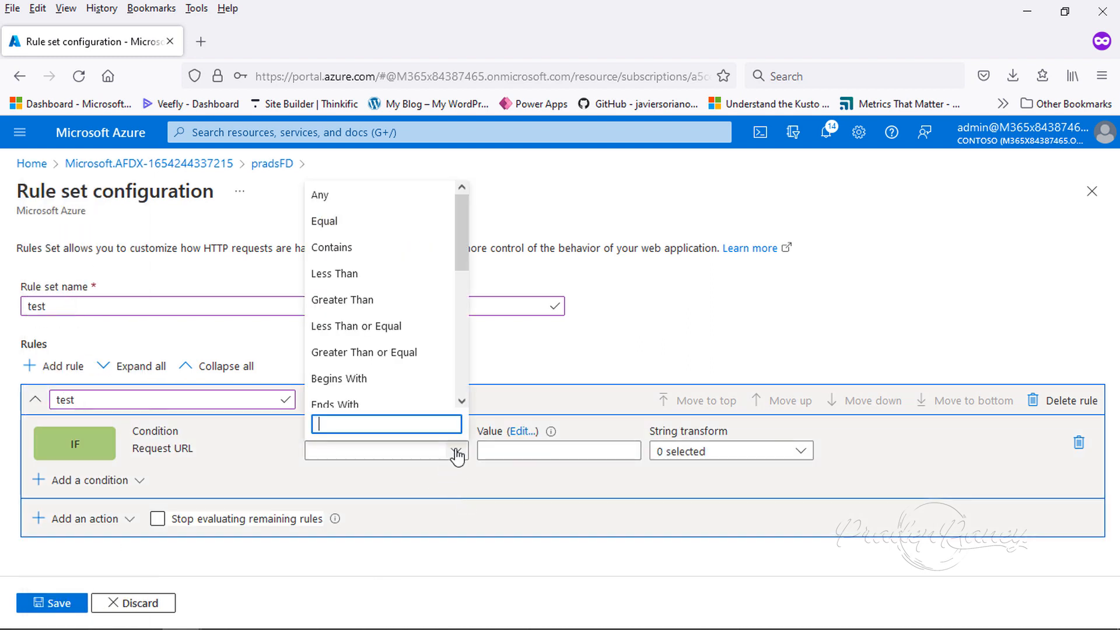
pyautogui.click(354, 220)
pyautogui.click(554, 450)
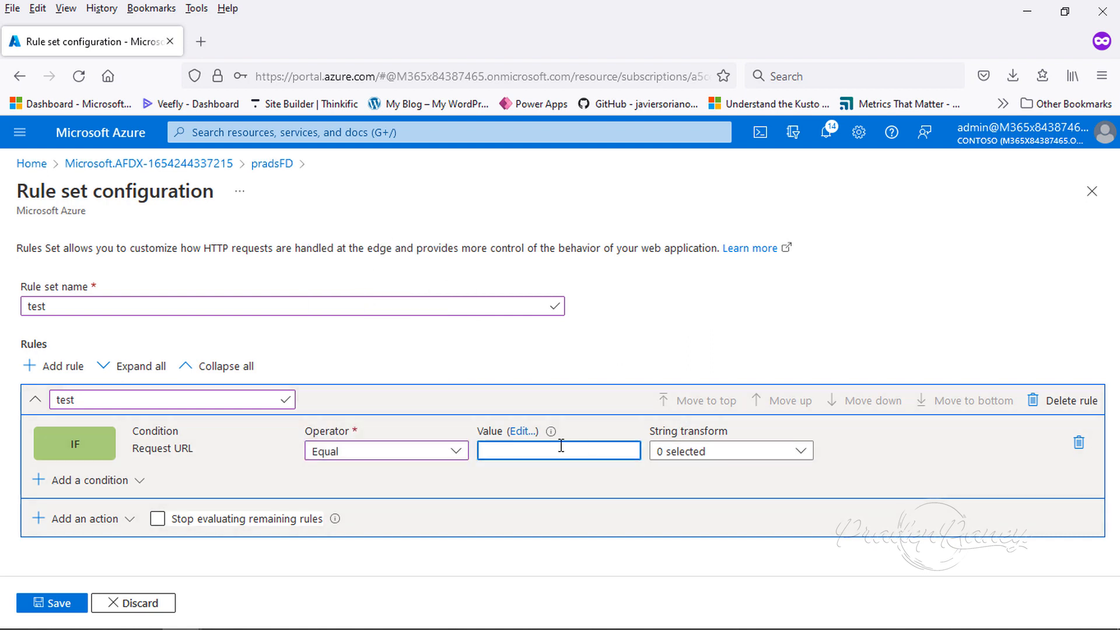
# - Add a URL redirect action with type Permanent redirect (308) and protocol HTTP to the test rule, and discard the rule set
pyautogui.click(125, 528)
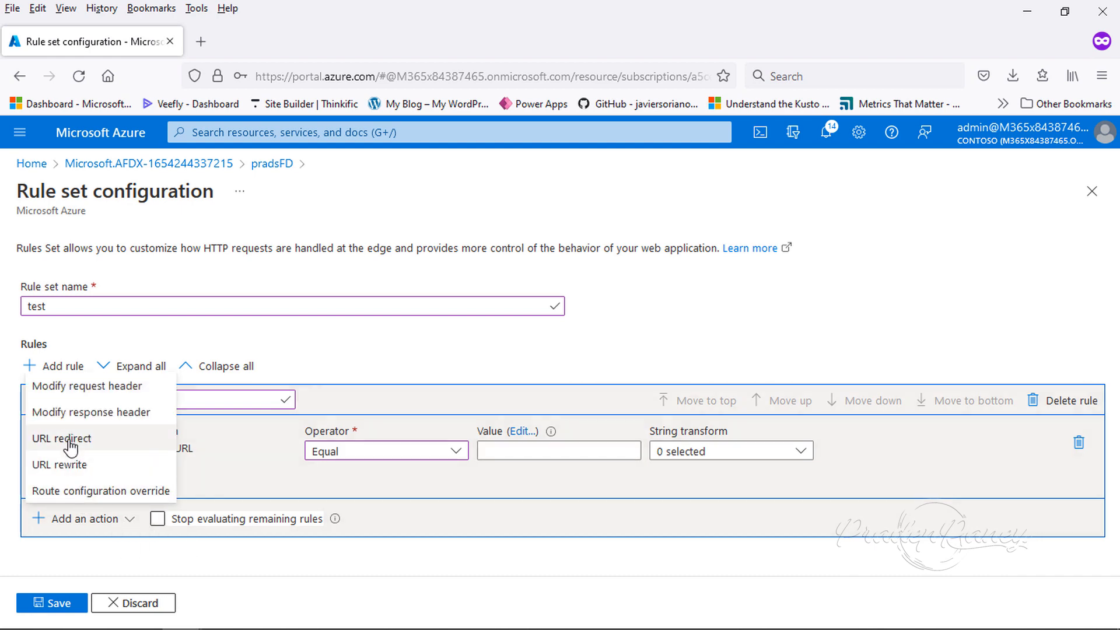
pyautogui.click(38, 442)
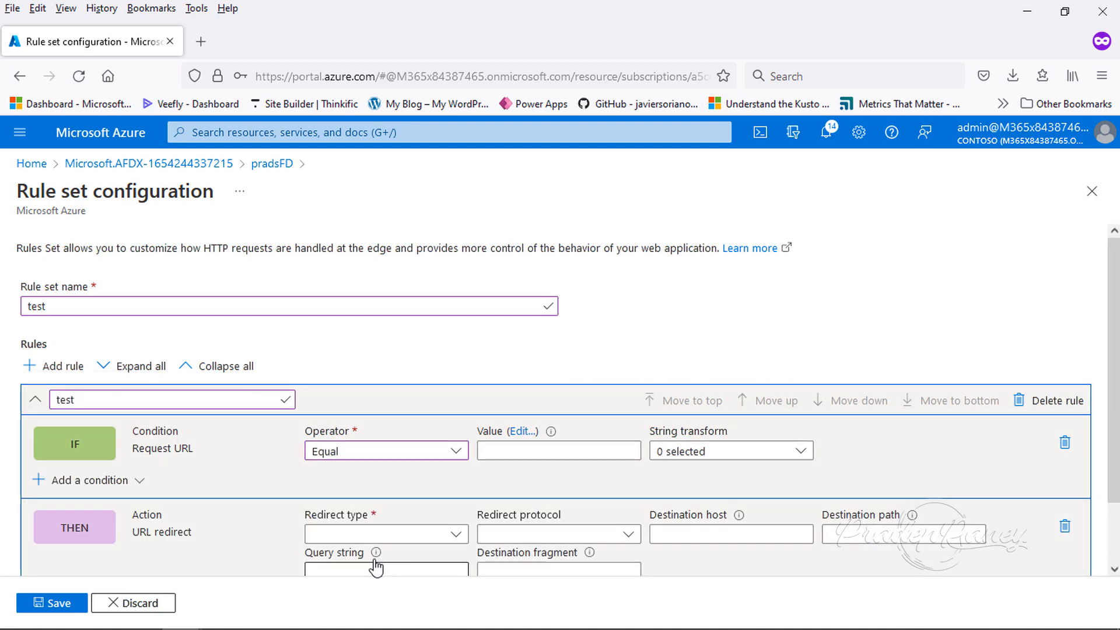
pyautogui.click(455, 535)
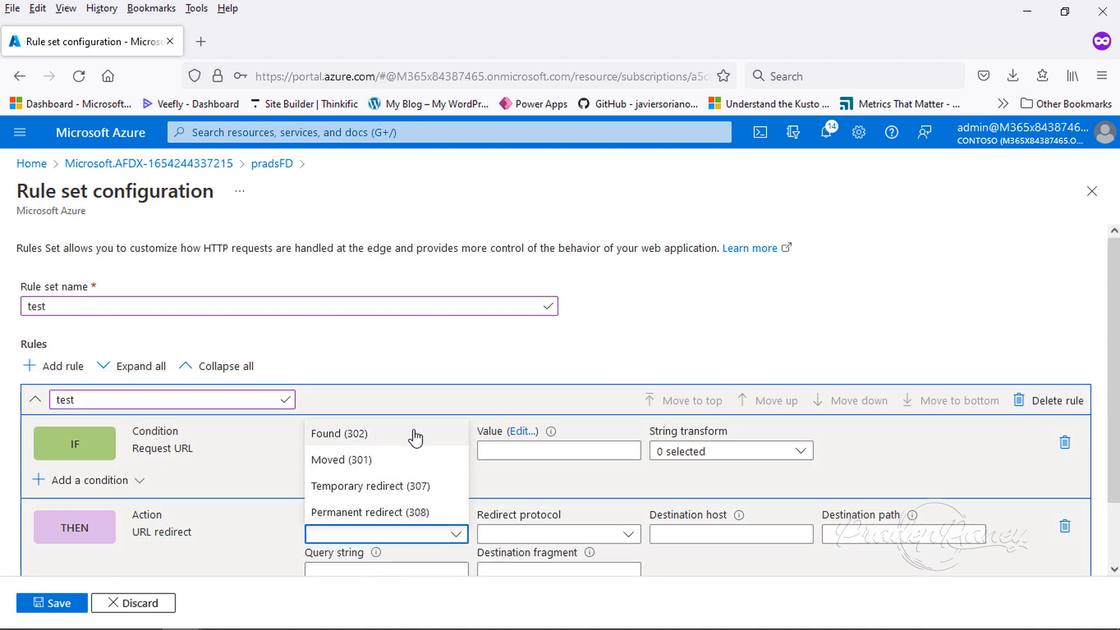
pyautogui.click(379, 512)
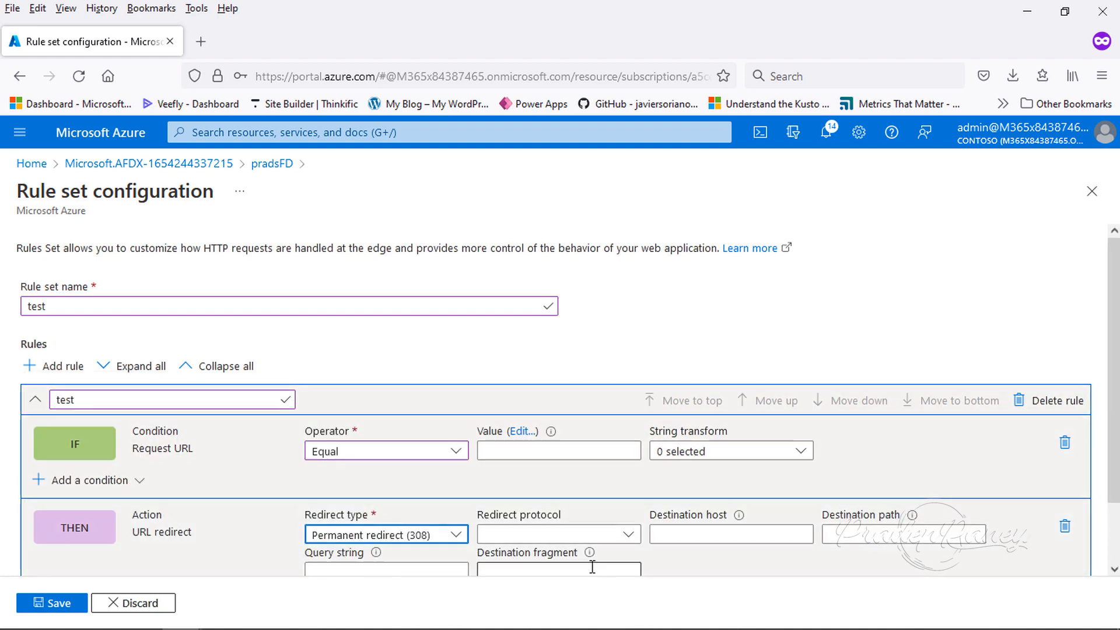
pyautogui.click(548, 534)
pyautogui.click(502, 485)
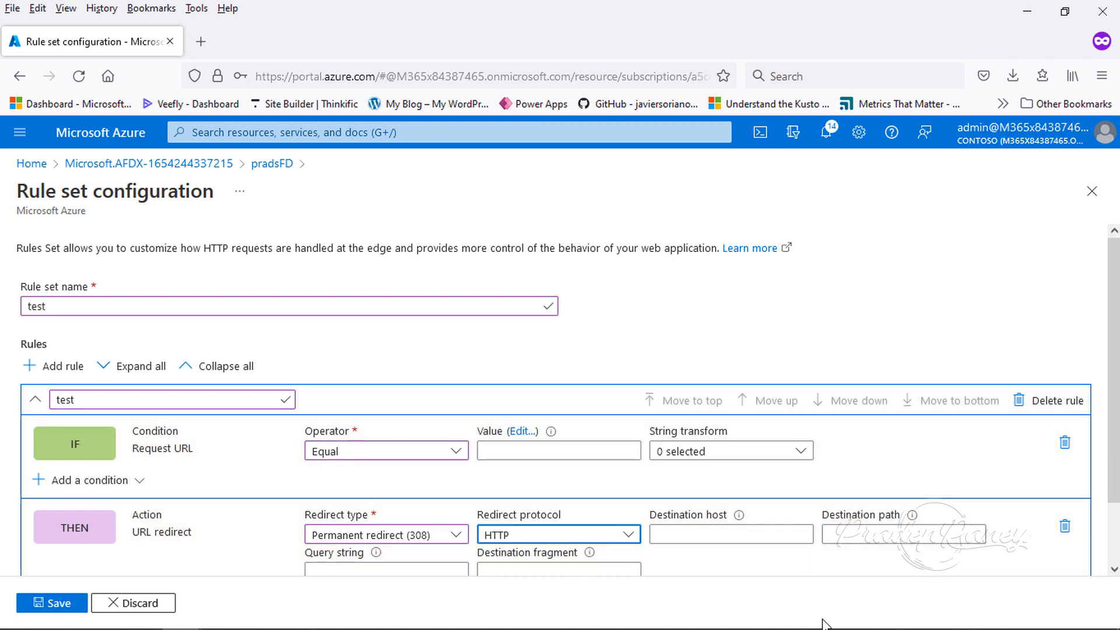
pyautogui.click(703, 526)
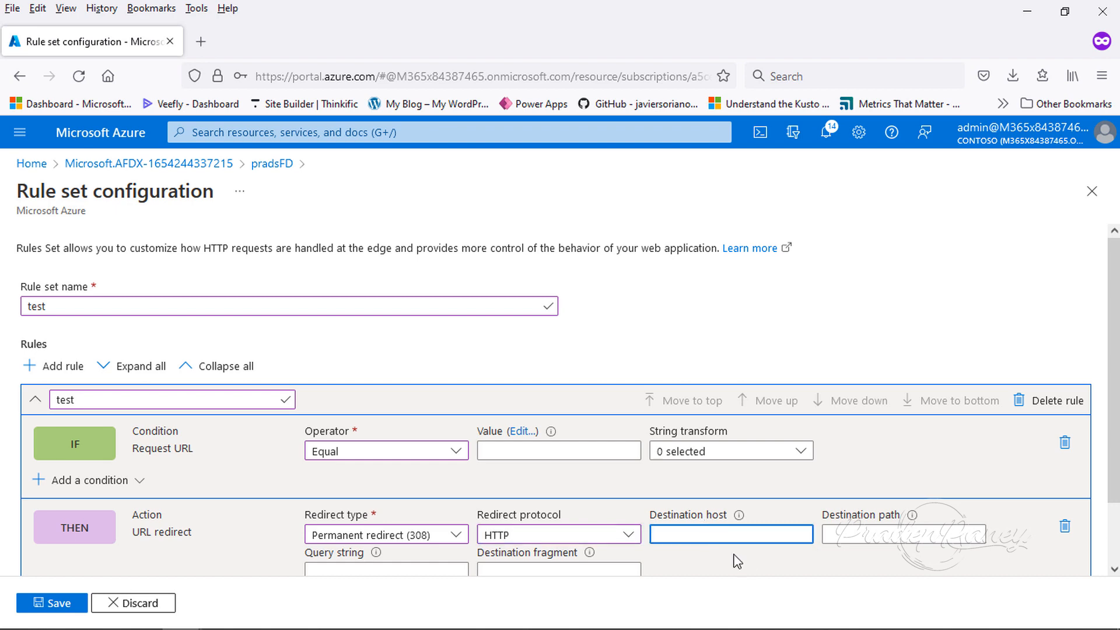
pyautogui.click(163, 602)
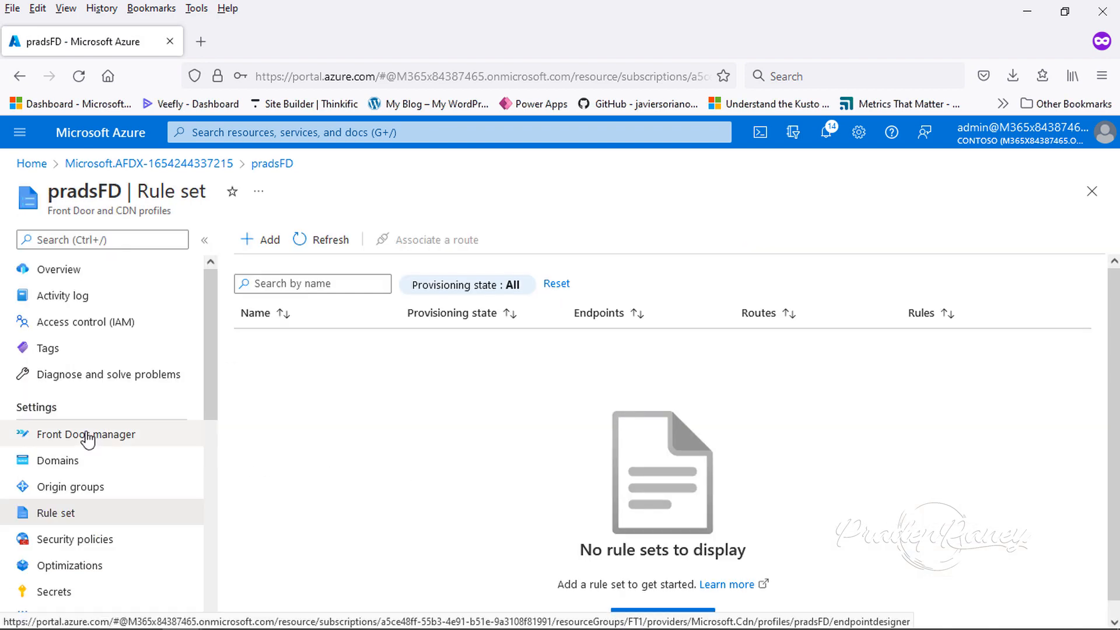
# - Open the Front Door manager for the pradsFD profile to view its endpoints
pyautogui.click(88, 439)
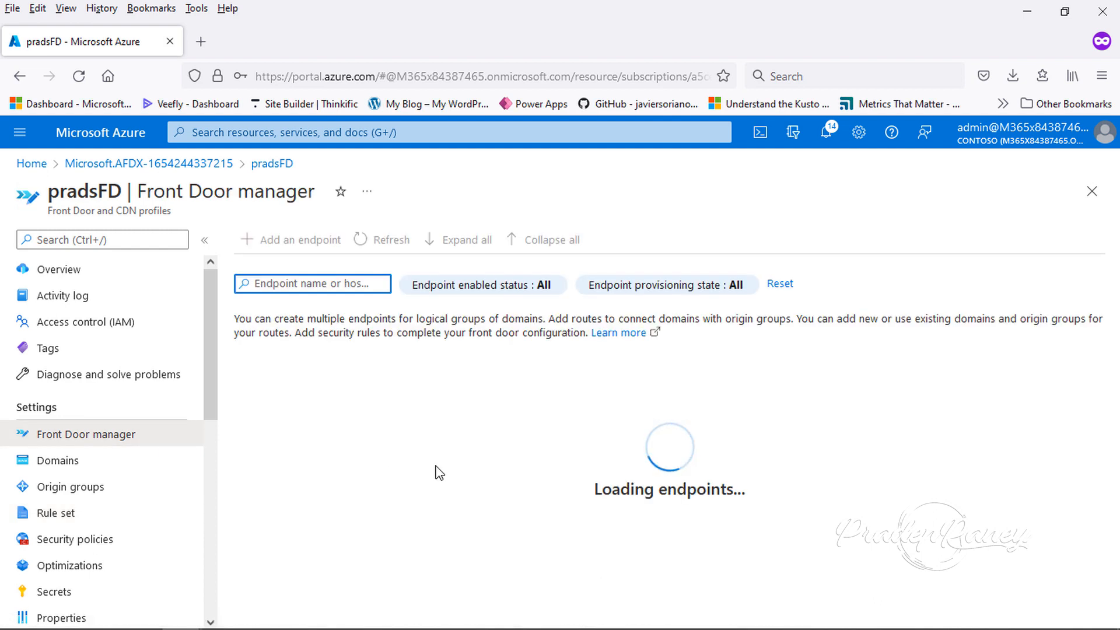